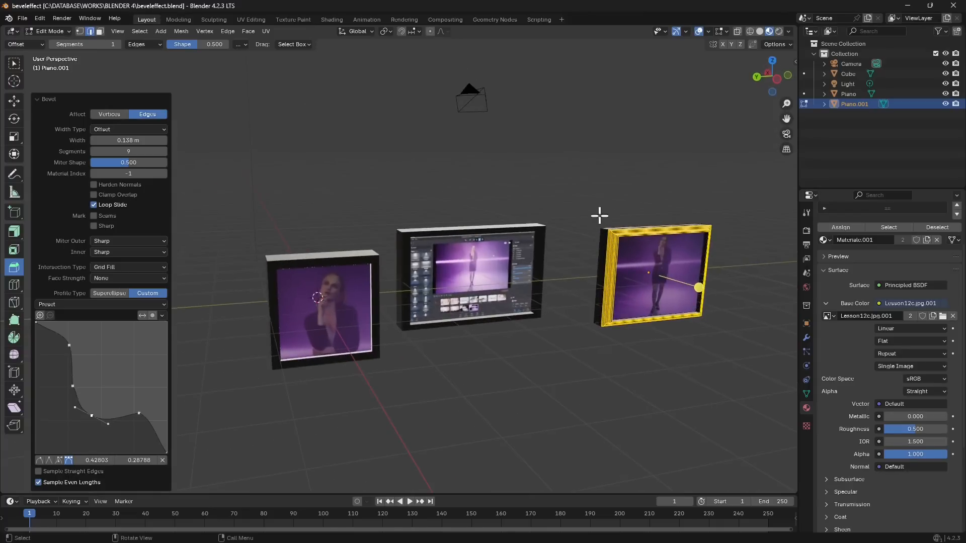
middle_click_drag(349, 332, 533, 197, "shift")
scroll(528, 306, "up", 4)
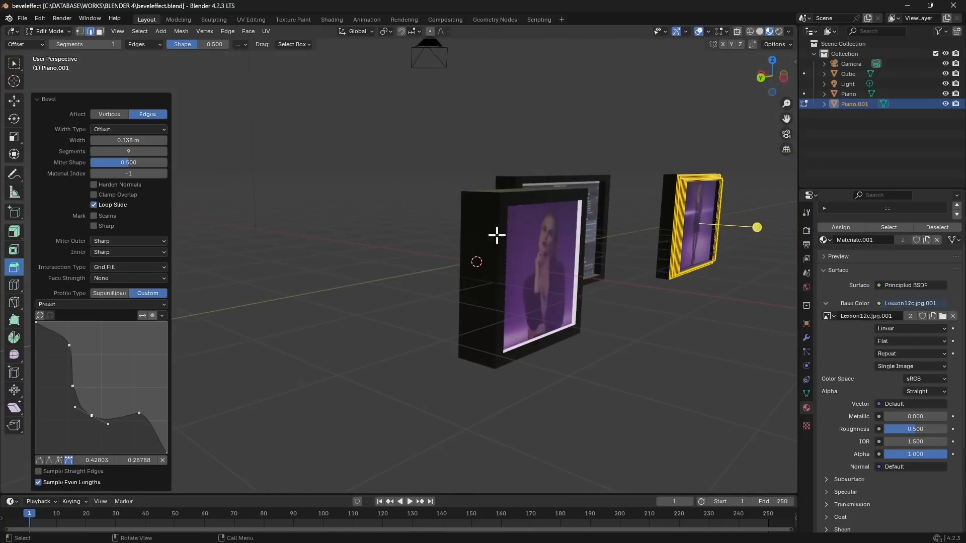
middle_click_drag(646, 318, 619, 184)
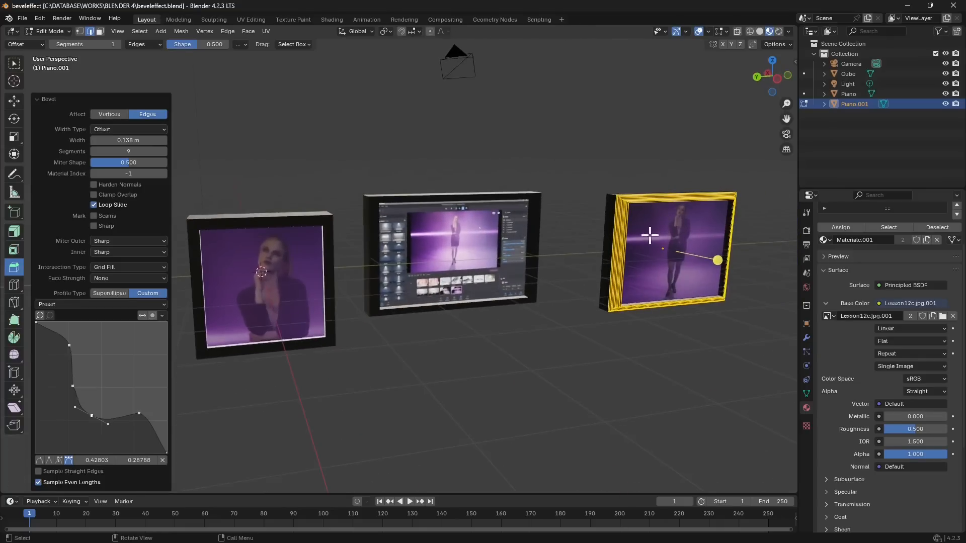
scroll(655, 267, "down", 2)
middle_click_drag(439, 312, 493, 315, "shift")
scroll(433, 314, "down", 1)
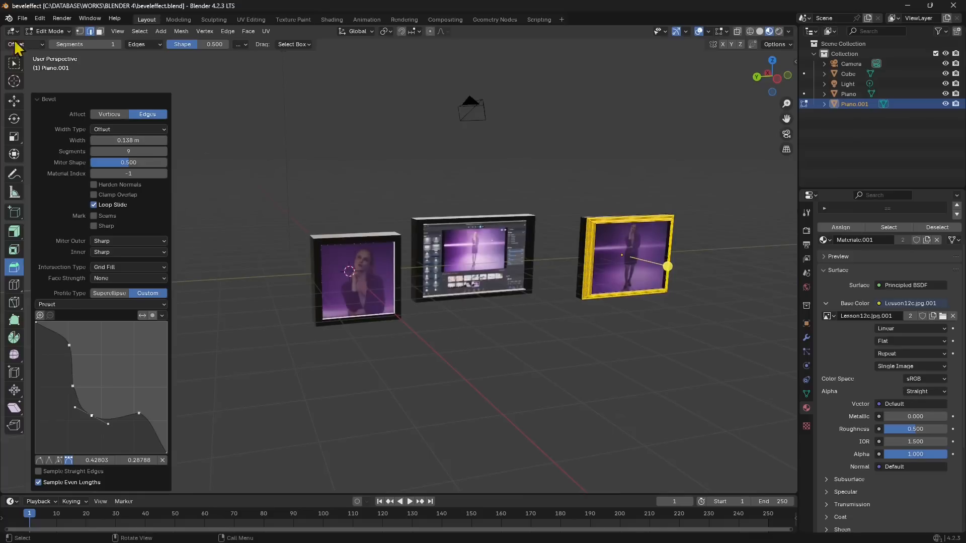
Start a new General file with the default cube scene
left_click(22, 18)
mouse_move(70, 72)
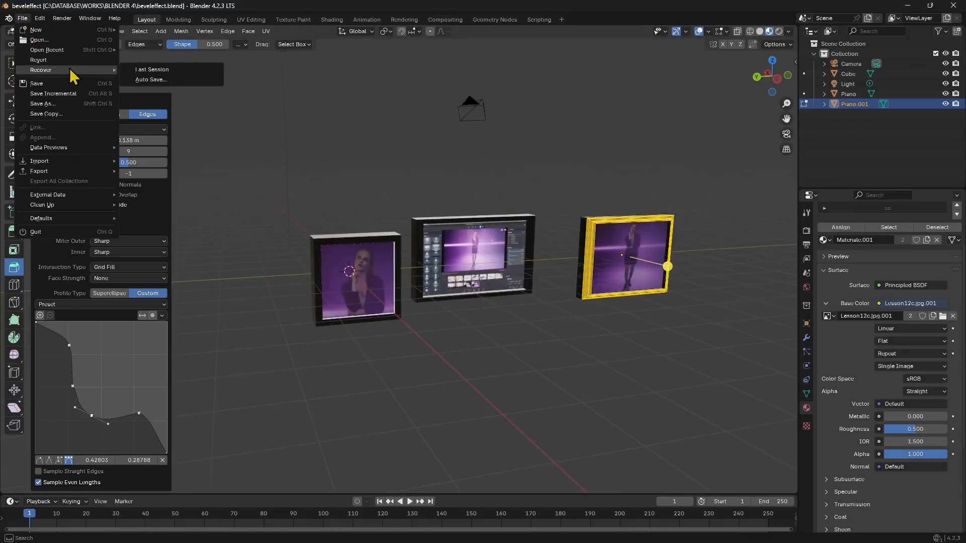
mouse_move(40, 30)
left_click(154, 34)
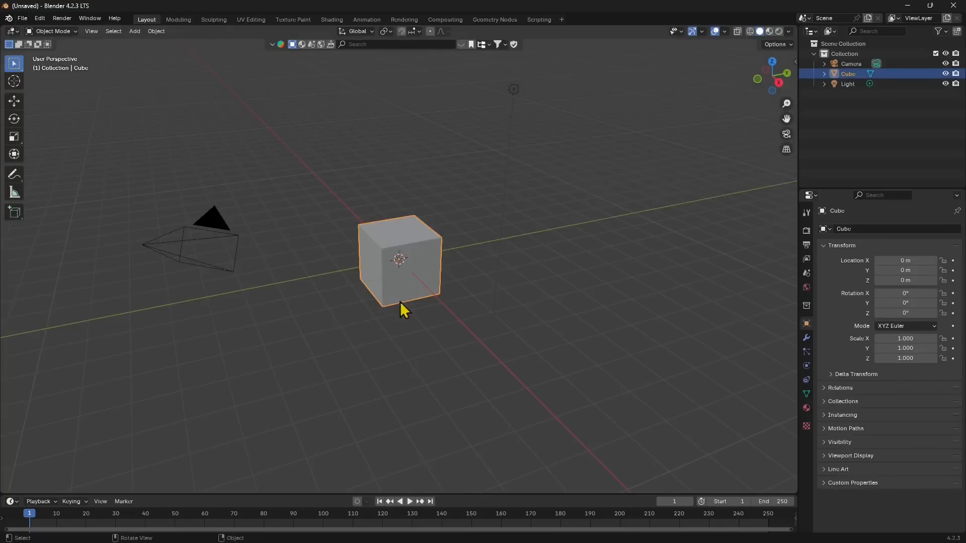
Put the default cube into Edit Mode
scroll(405, 309, "up", 4)
middle_click_drag(463, 202, 432, 260)
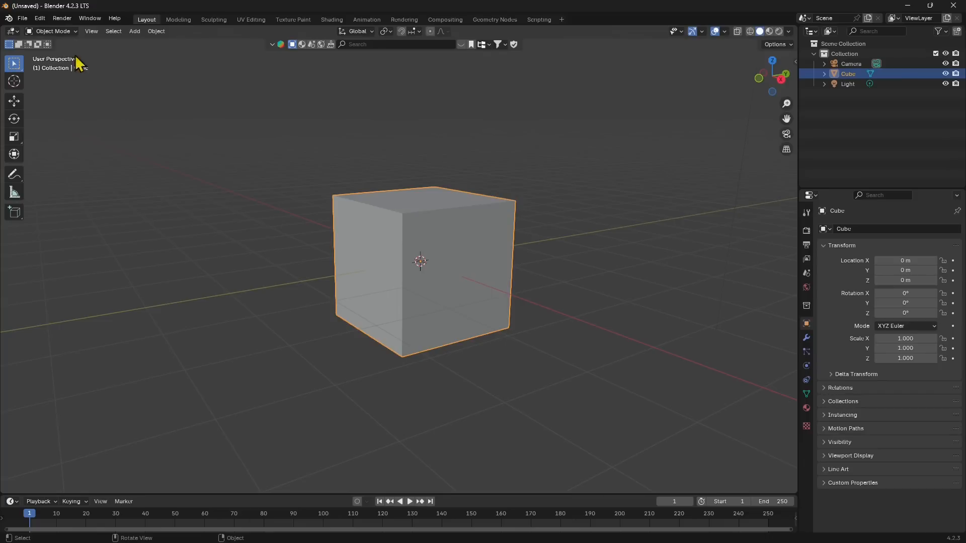
left_click(52, 33)
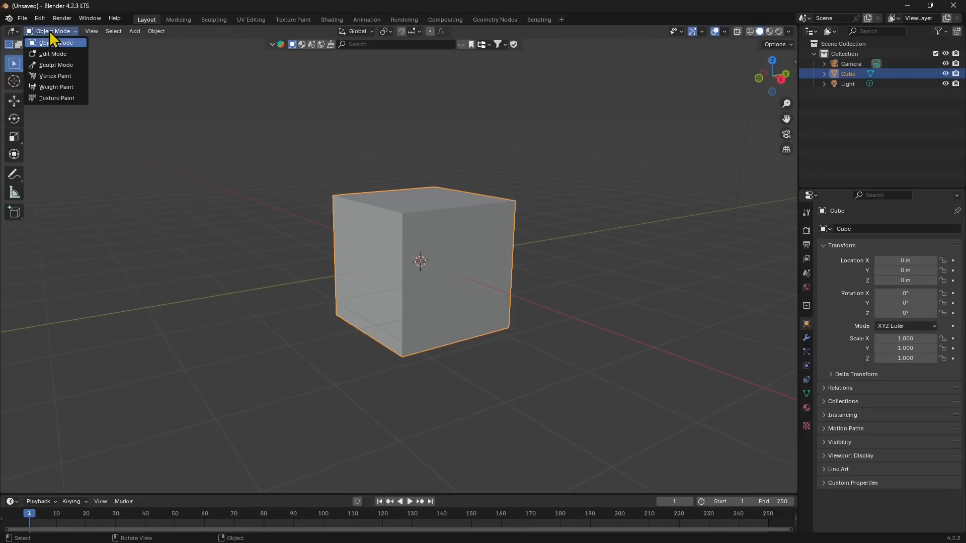
left_click(54, 53)
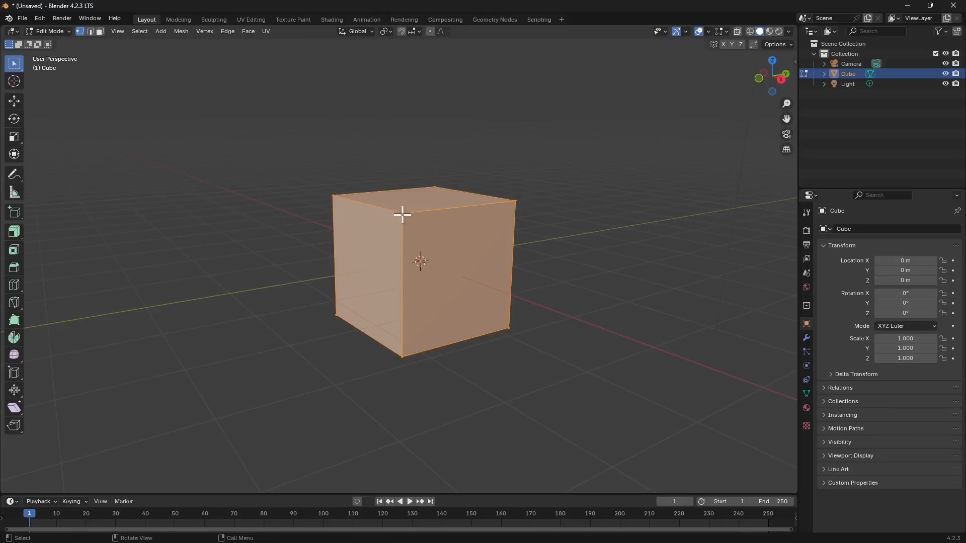
Clear the selection, then try selecting a lower corner vertex, an upper edge and the +X side face in their respective selection modes
key("alt+a")
left_click(504, 331)
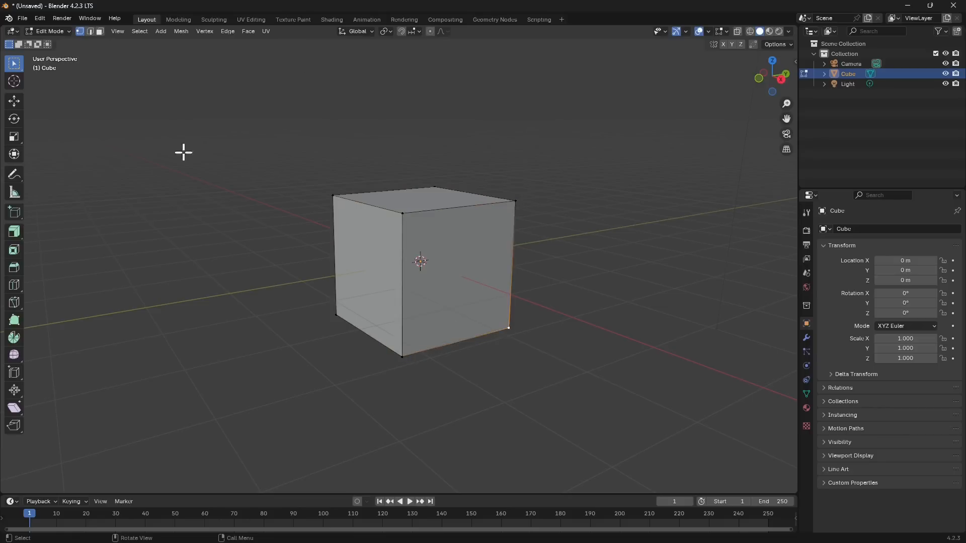
left_click(90, 32)
left_click(424, 211)
left_click(100, 32)
left_click(425, 224)
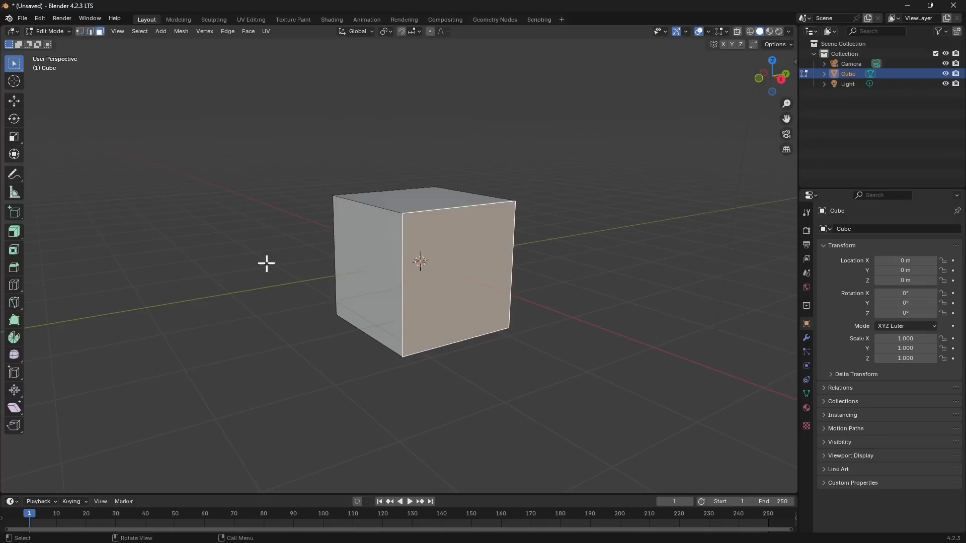
Select the upper edge of the cube's +X side in edge selection mode and activate the Bevel tool
left_click(90, 33)
left_click(99, 32)
left_click(90, 32)
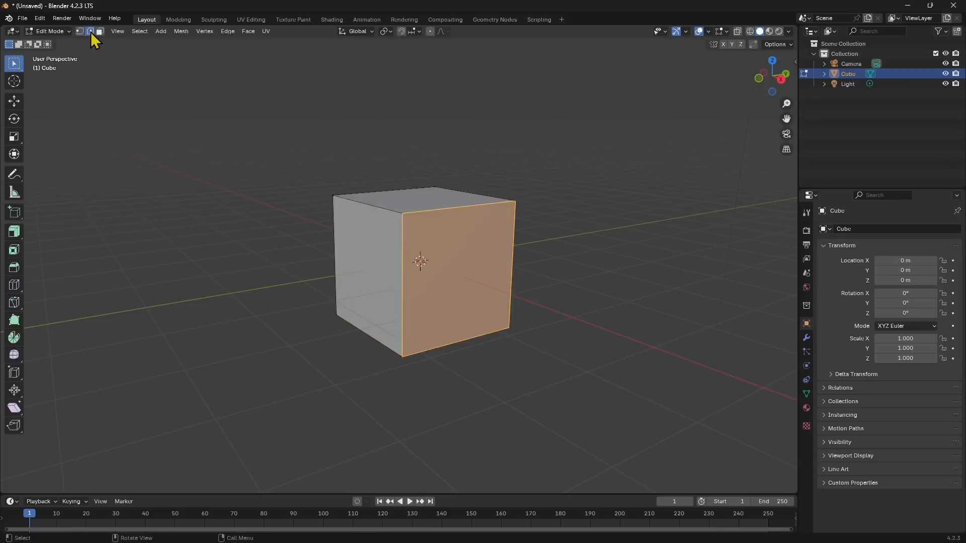
left_click(421, 210)
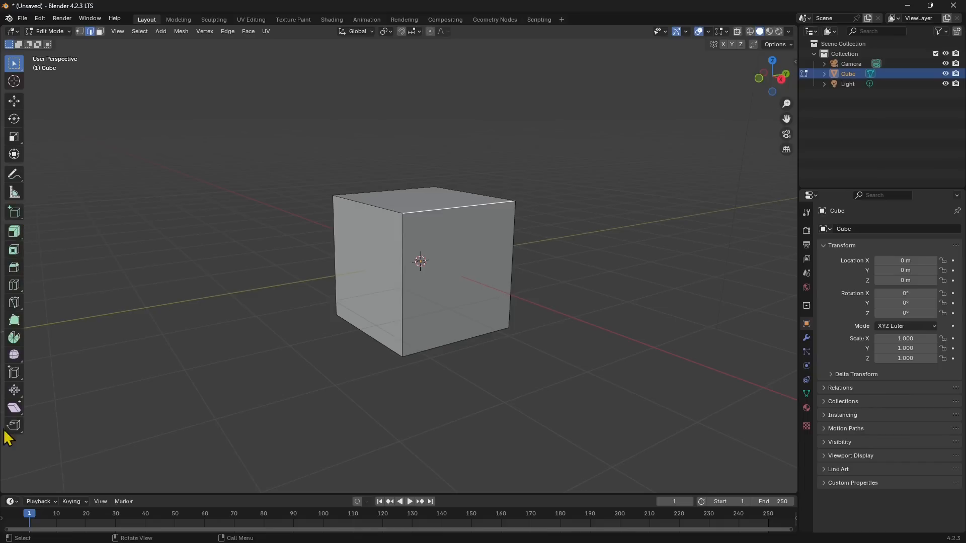
left_click(14, 269)
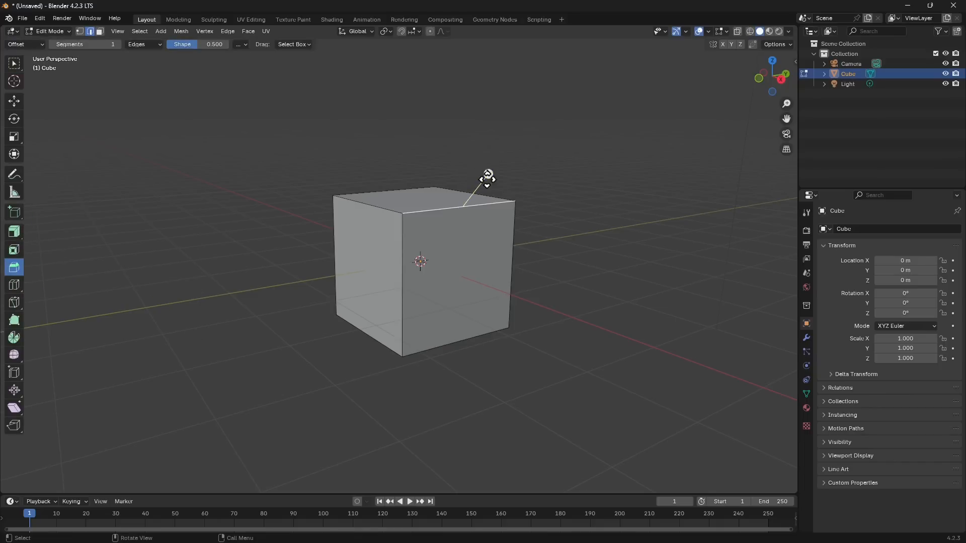
Try wide bevels on the upper edge and on the edges around the top face, undoing each one
left_click_drag(488, 172, 572, 160)
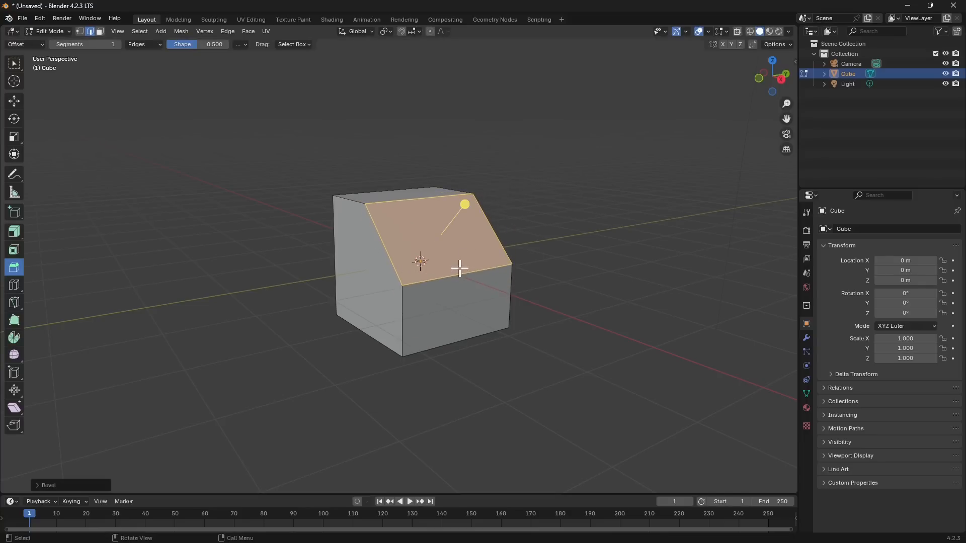
key("ctrl+z")
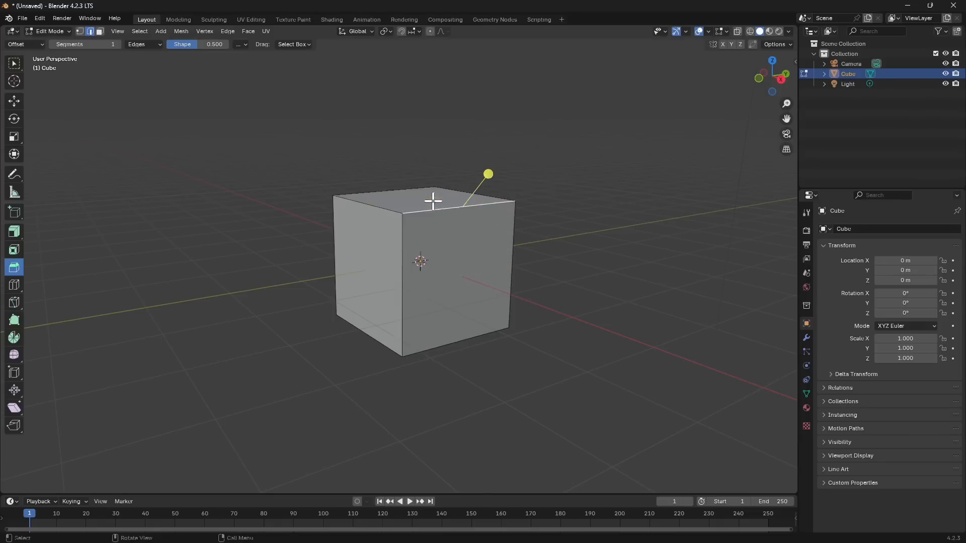
left_click_drag(417, 150, 512, 215)
middle_click_drag(510, 216, 428, 236)
key("ctrl+z")
left_click_drag(407, 155, 421, 124)
middle_click_drag(421, 124, 479, 231)
key("ctrl+z")
Select the edge loop around the cube's top face, try bevelling it, and undo the bevel
left_click(403, 207, "alt")
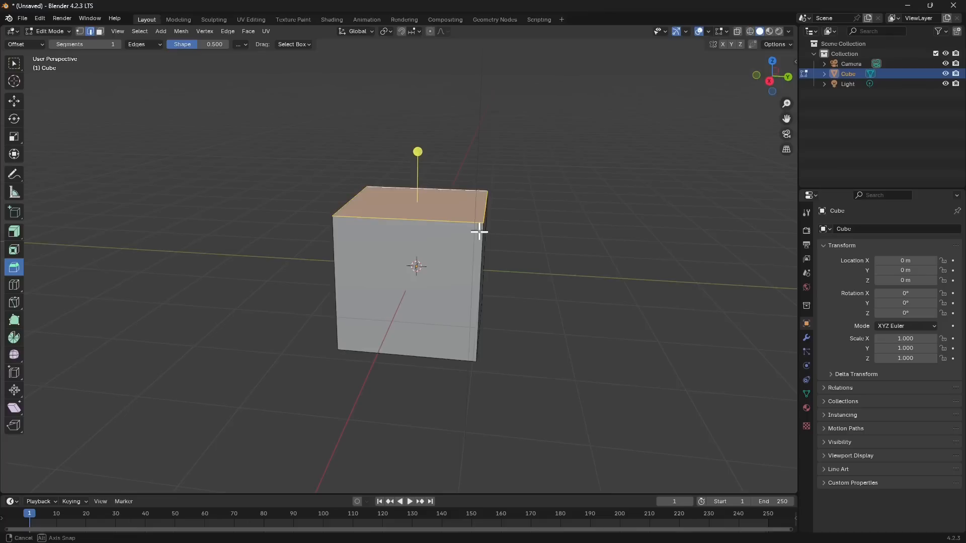
left_click_drag(418, 155, 444, 93)
mouse_move(440, 225)
middle_mouse_down()
mouse_move(500, 203)
mouse_move(493, 240)
mouse_move(418, 217)
middle_mouse_up()
key("z")
key("Escape")
key("ctrl+z")
Switch to face selection, clear the selection and select the cube's +X side face
left_click(98, 34)
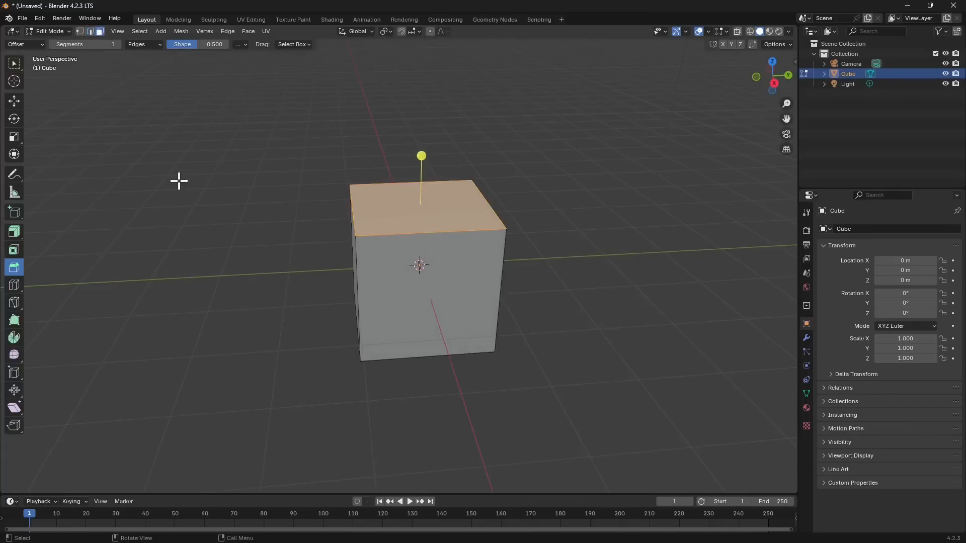
left_click(179, 181)
left_click(95, 35)
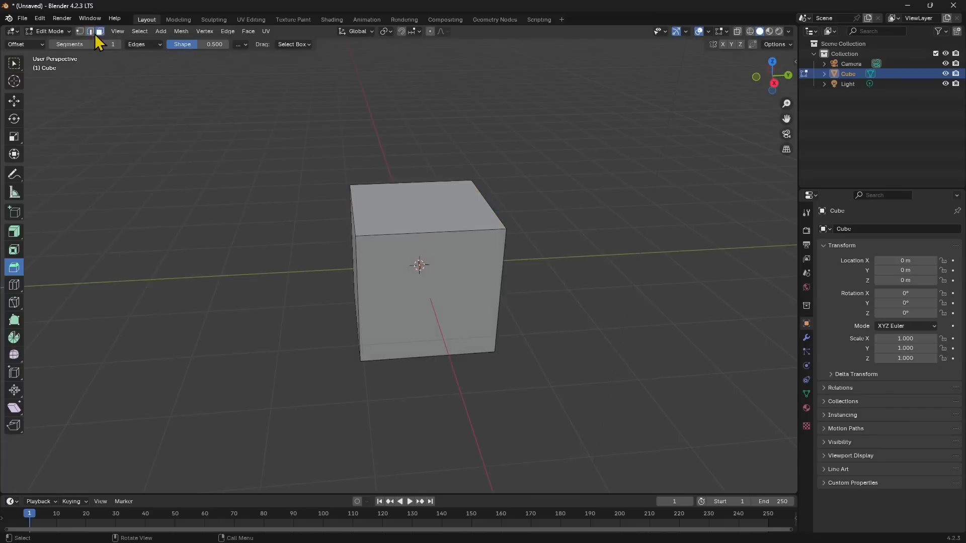
left_click(420, 272)
middle_click_drag(350, 396, 397, 384)
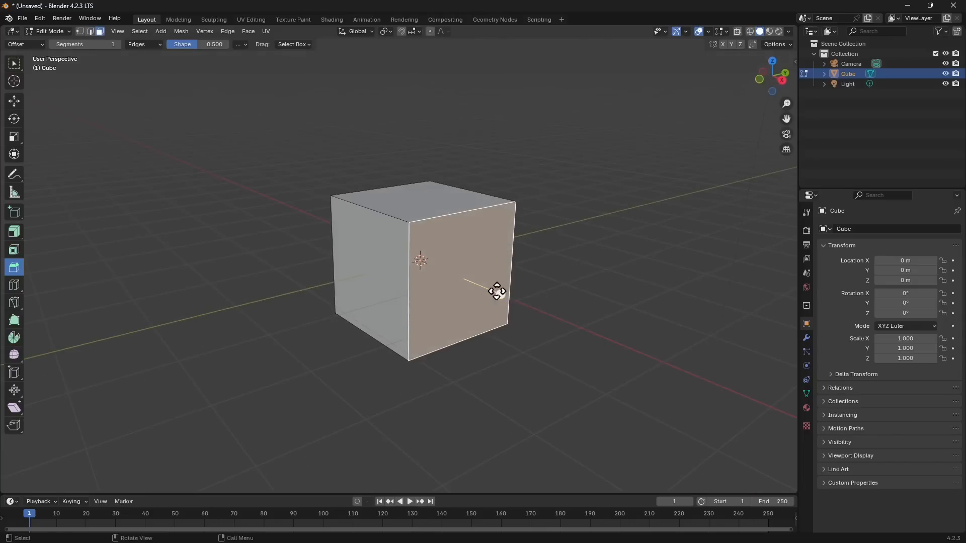
Try an oversized bevel that makes the geometry overlap around the +X side face, and undo it
left_click_drag(503, 291, 587, 349)
mouse_move(587, 349)
middle_mouse_down()
mouse_move(567, 420)
mouse_move(625, 390)
mouse_move(575, 340)
middle_mouse_up()
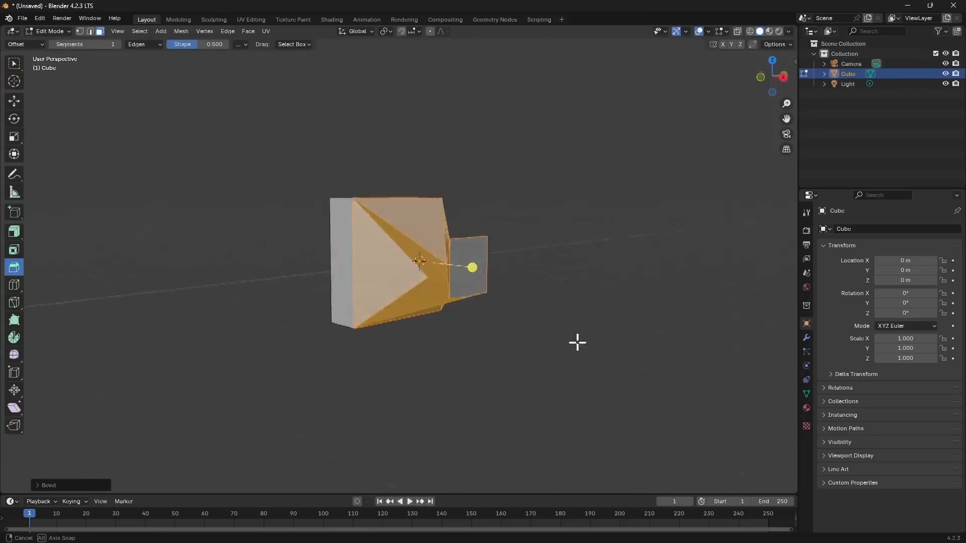
key("ctrl+z")
middle_click_drag(478, 281, 500, 282)
Try a deep bevel that shrinks the +X side face to a small square, inspect it and undo it
left_click_drag(524, 286, 578, 310)
scroll(493, 289, "up", 3)
middle_click_drag(525, 291, 440, 237)
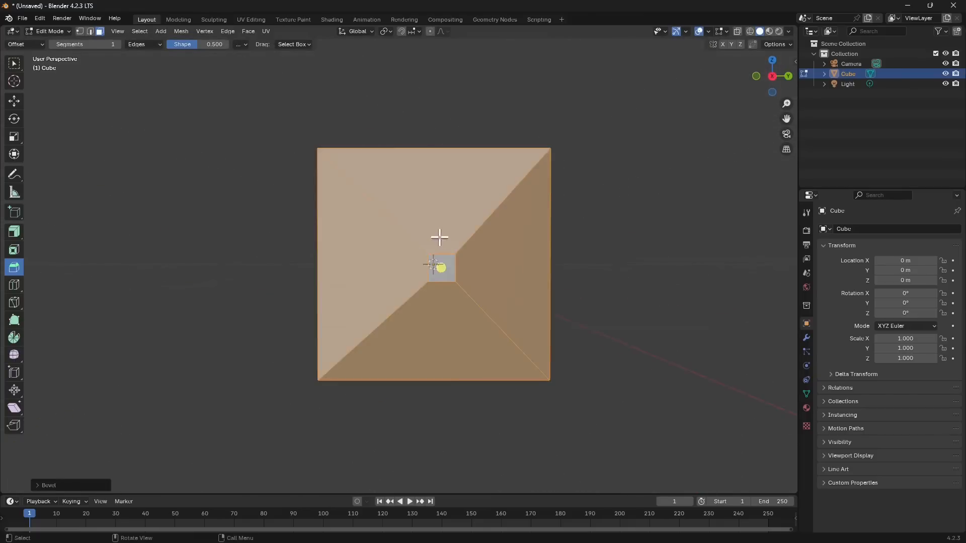
scroll(443, 267, "down", 2)
mouse_move(448, 302)
middle_mouse_down()
mouse_move(385, 369)
mouse_move(397, 346)
mouse_move(524, 349)
mouse_move(500, 328)
middle_mouse_up()
key("z")
left_click(509, 324)
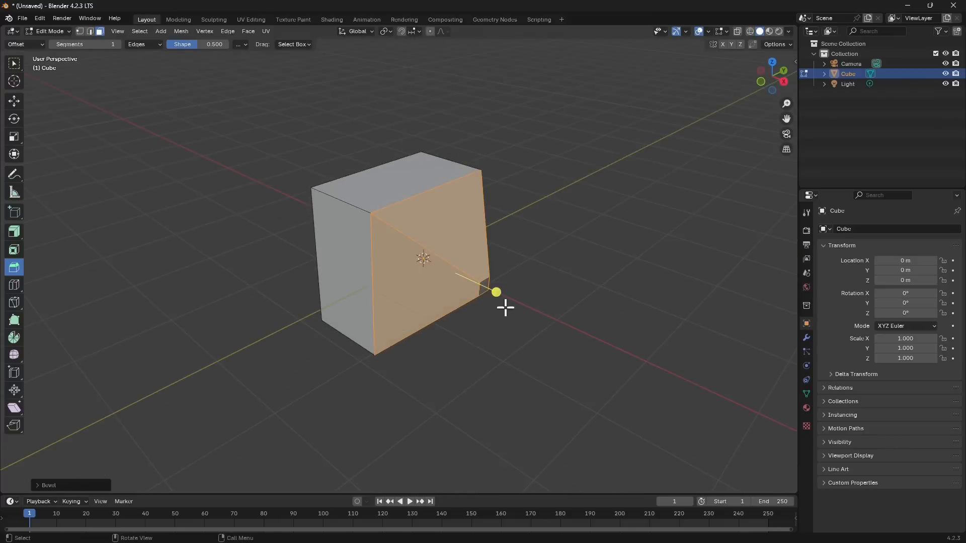
key("ctrl+z")
Bevel the edges of the +X side face by about 0.286 m and expand the bevel settings
mouse_move(505, 307)
middle_mouse_down()
mouse_move(473, 305)
mouse_move(472, 315)
mouse_move(492, 299)
middle_mouse_up()
left_click_drag(492, 299, 509, 320)
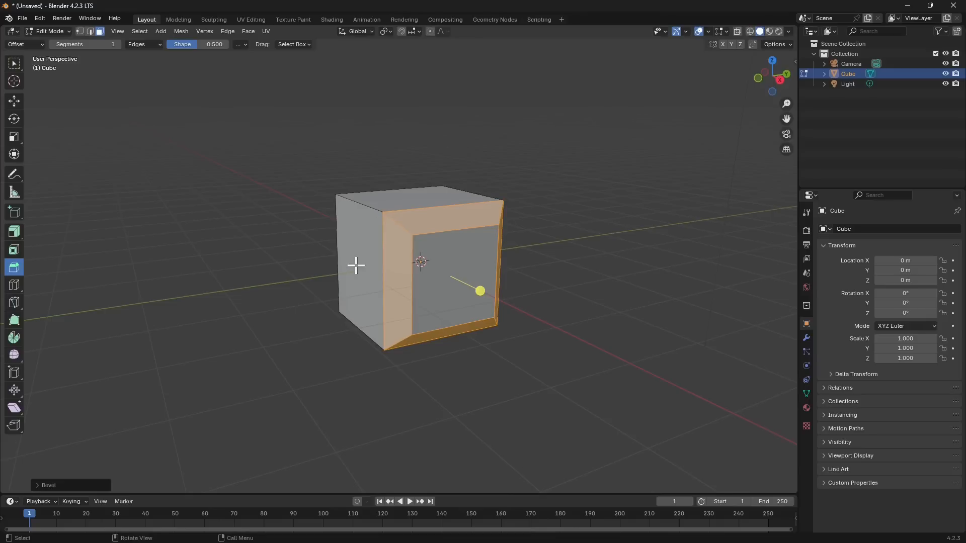
left_click(48, 486)
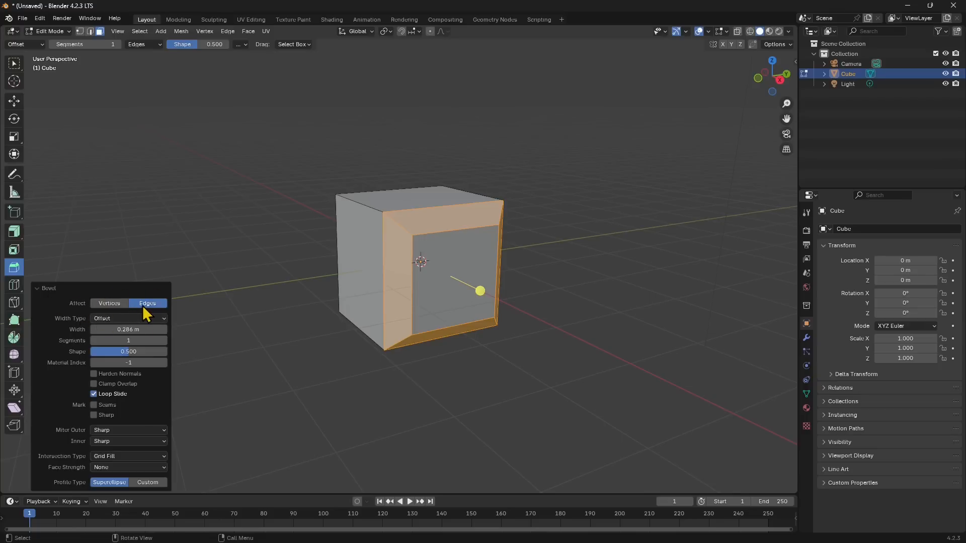
Make the bevel affect vertices, try bevelling the cut corners further, and undo back to the plain cube
left_click(109, 307)
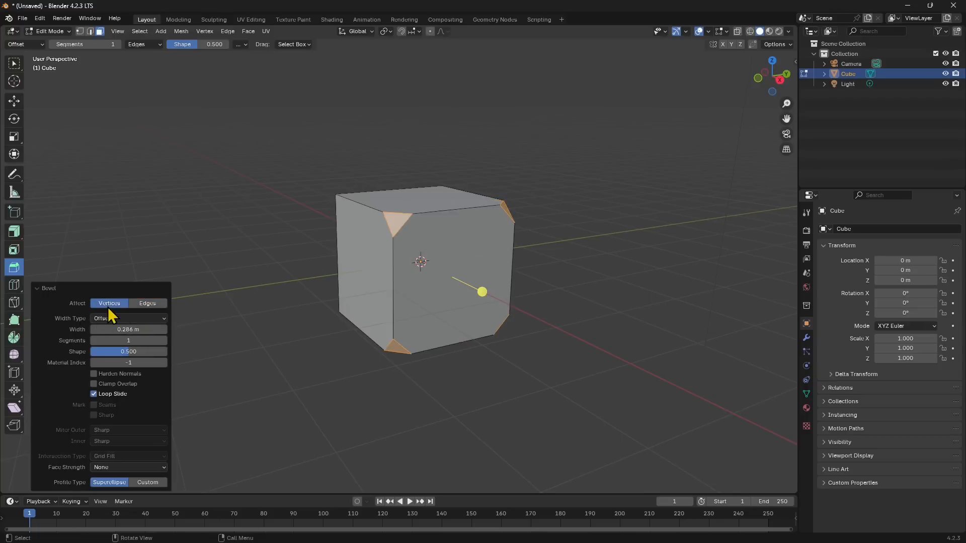
middle_click_drag(374, 316, 434, 300)
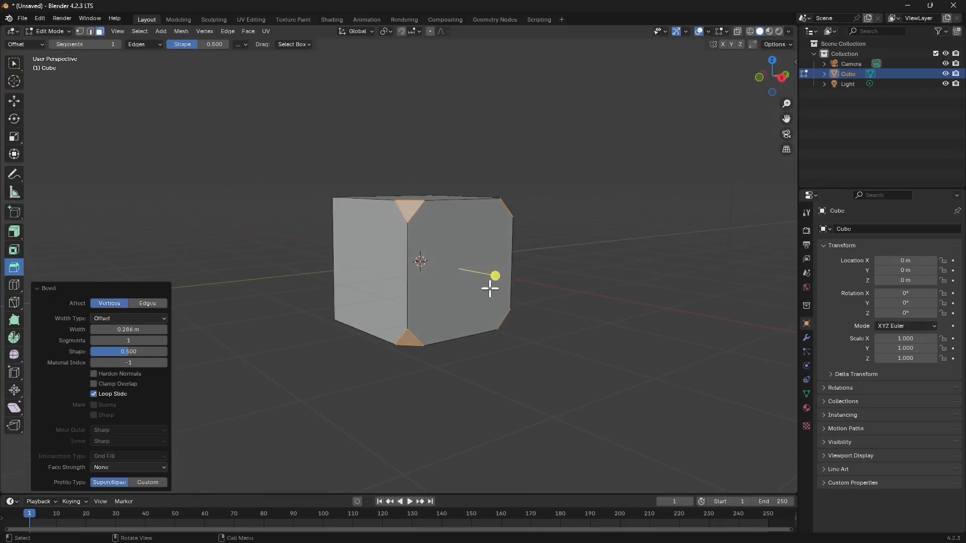
key("ctrl+b")
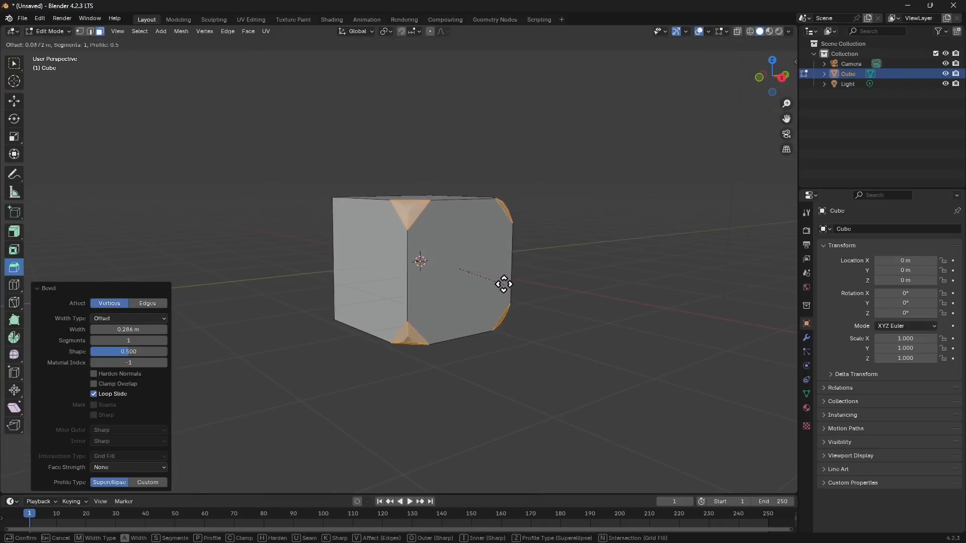
left_click(501, 284)
left_click_drag(495, 276, 529, 287)
middle_click_drag(443, 299, 420, 306)
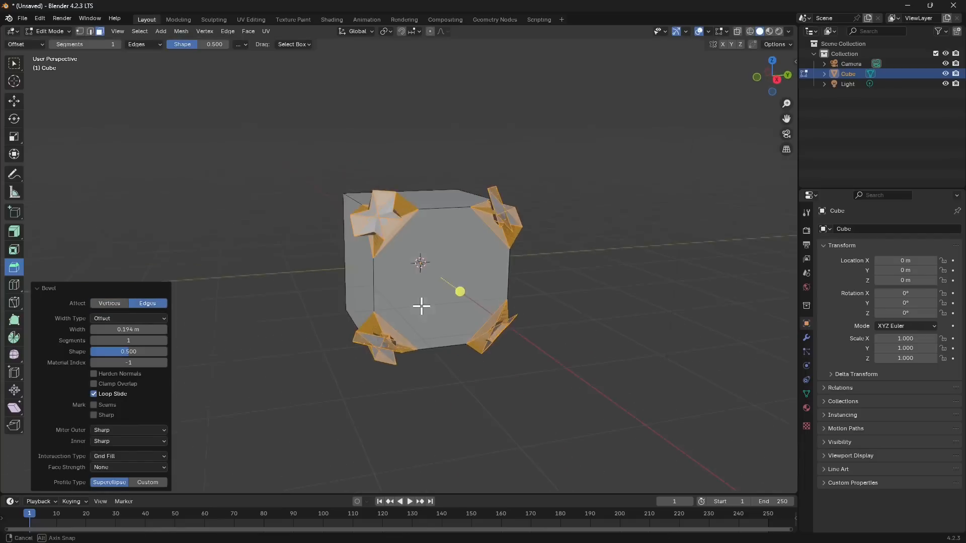
key("ctrl+z")
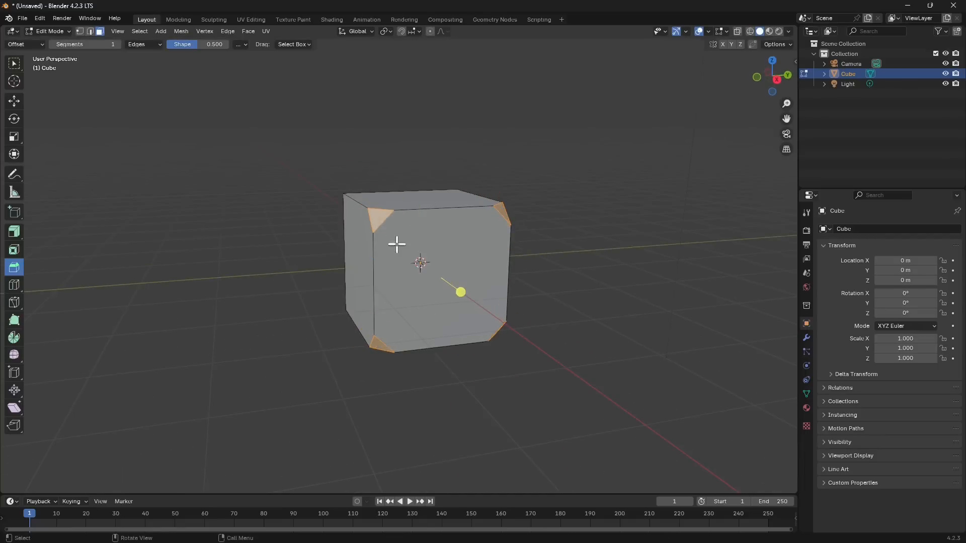
middle_click_drag(397, 243, 422, 157)
key("ctrl+z")
Bevel the +X side face by about 0.176 m and compare Vertices with Edges, keeping the bevel on Edges
mouse_move(488, 289)
left_mouse_down()
mouse_move(492, 306)
mouse_move(477, 298)
left_mouse_up()
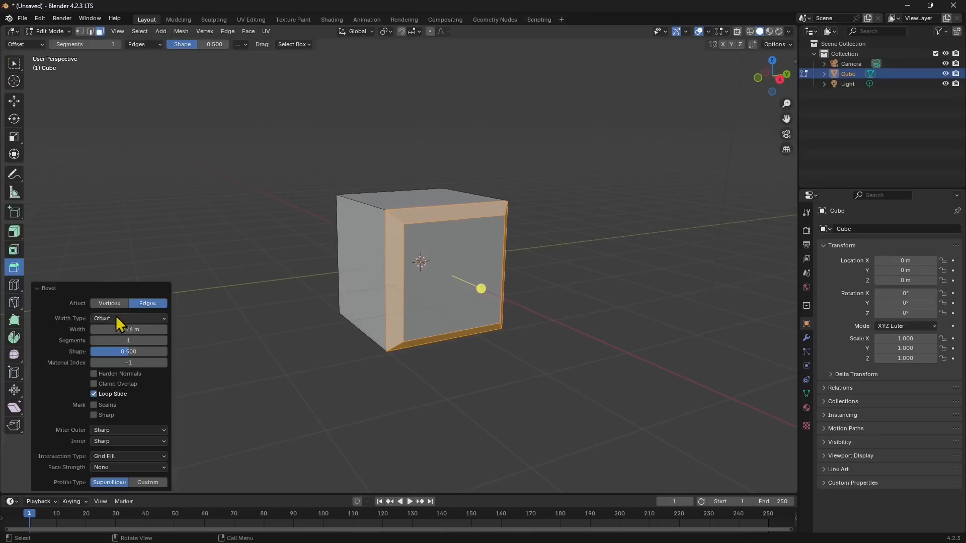
left_click(110, 304)
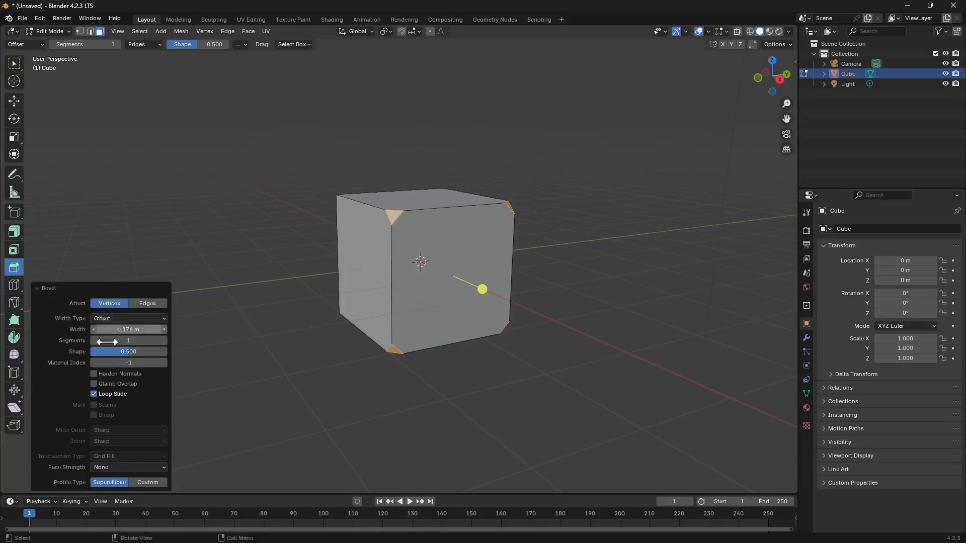
left_click(138, 305)
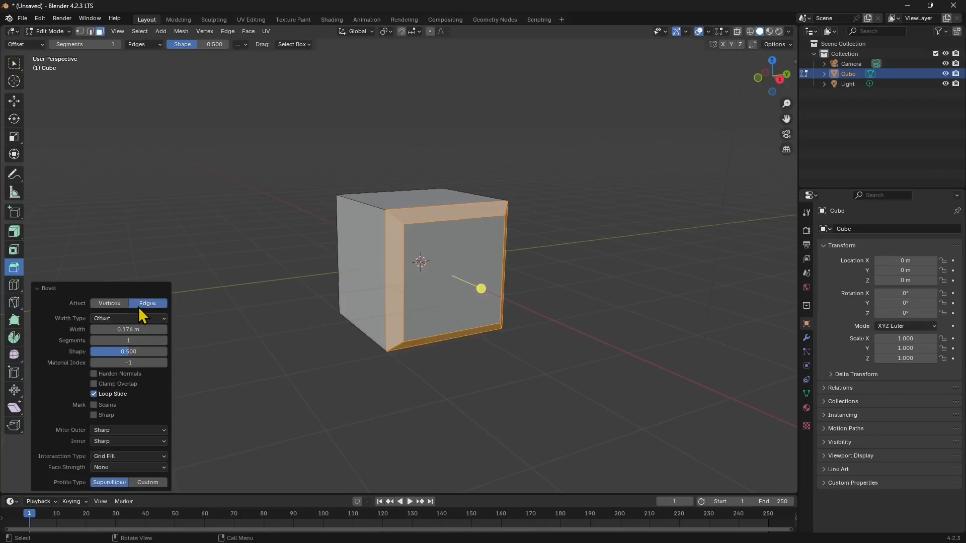
Set the edge bevel's width to 0.236 m
scroll(431, 270, "up", 1)
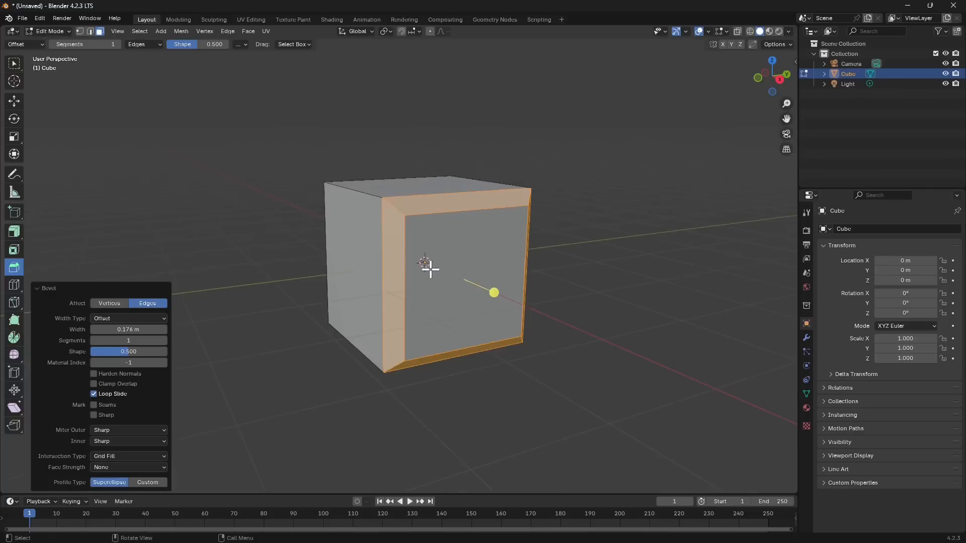
middle_click_drag(438, 276, 446, 273)
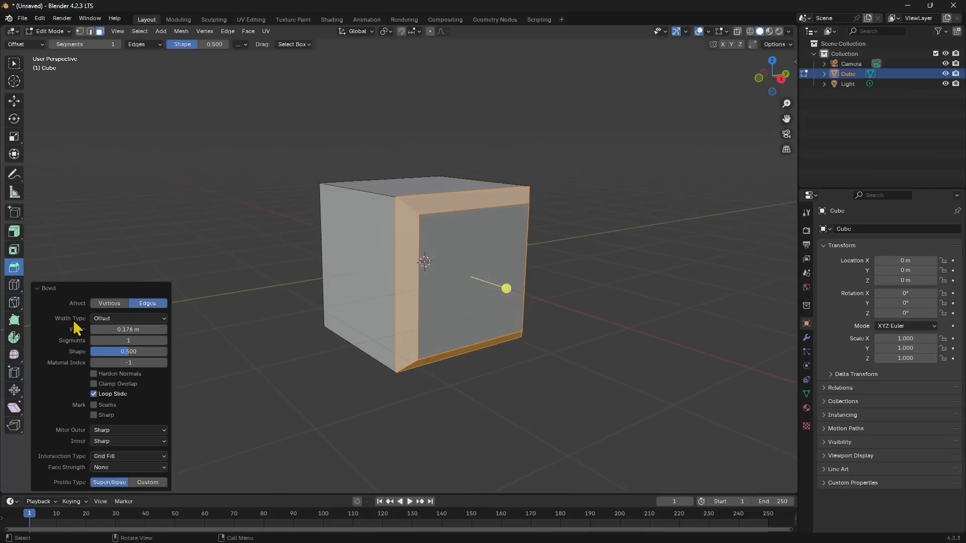
mouse_move(127, 330)
left_mouse_down()
mouse_move(115, 330)
mouse_move(166, 330)
mouse_move(120, 330)
mouse_move(129, 331)
left_mouse_up()
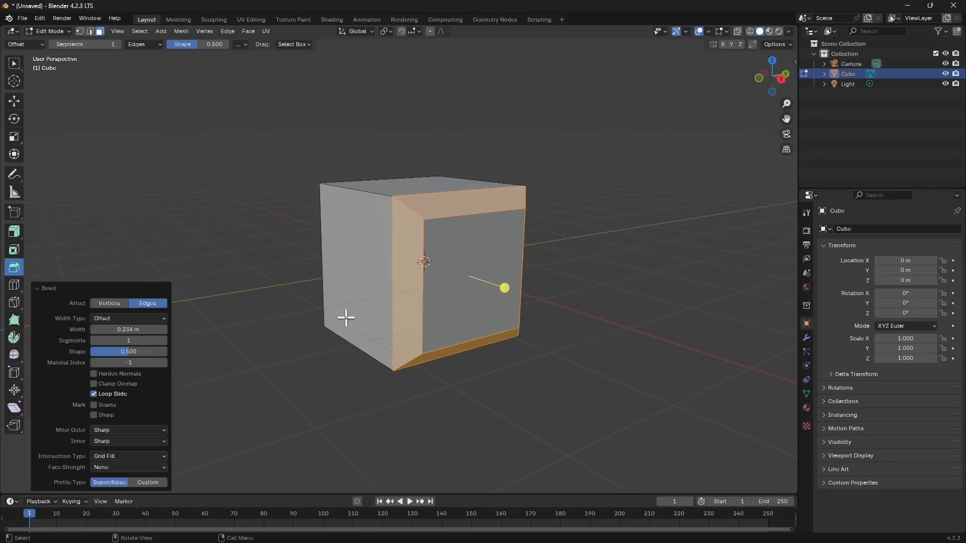
View the cube straight from the back and widen the edge bevel to 0.776 m
middle_click_drag(346, 318, 420, 315)
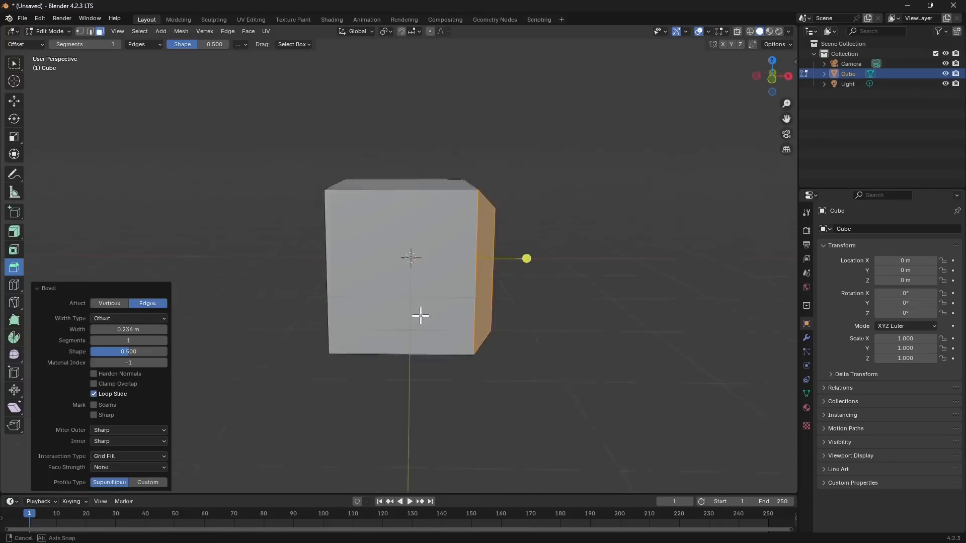
left_click(774, 77)
mouse_move(126, 329)
left_mouse_down()
mouse_move(186, 330)
mouse_move(129, 330)
left_mouse_up()
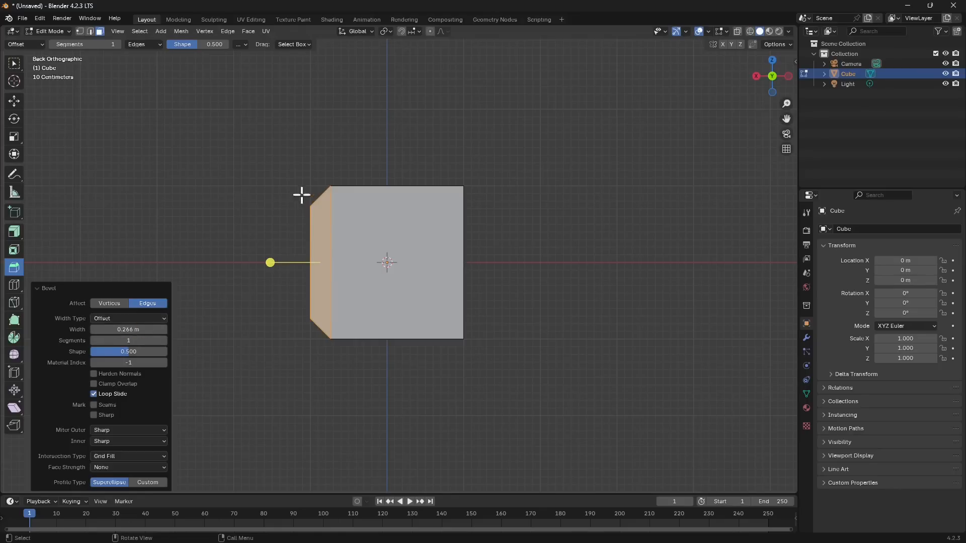
left_click_drag(143, 328, 169, 328)
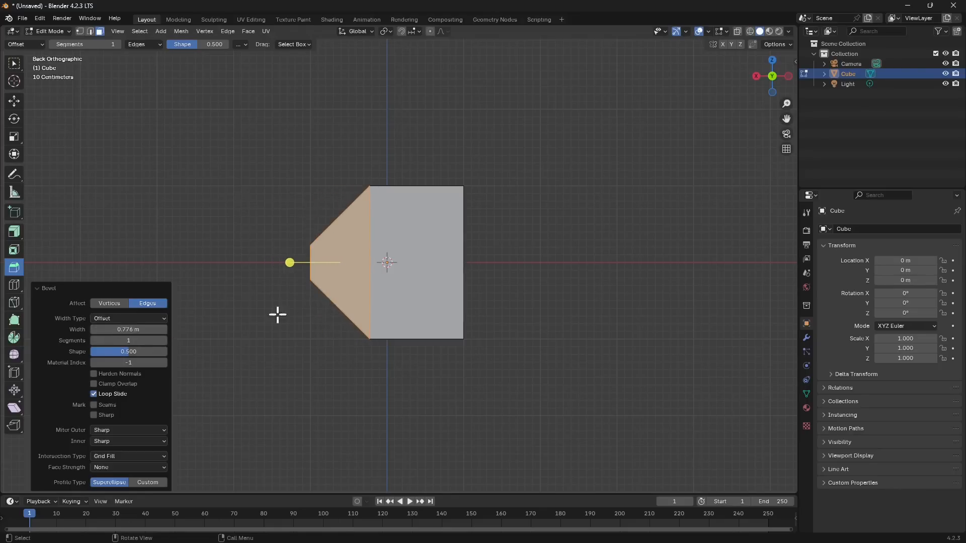
Try the Width and Depth width types on the bevel, reducing the width while Depth is active
left_click(122, 319)
left_click(119, 337)
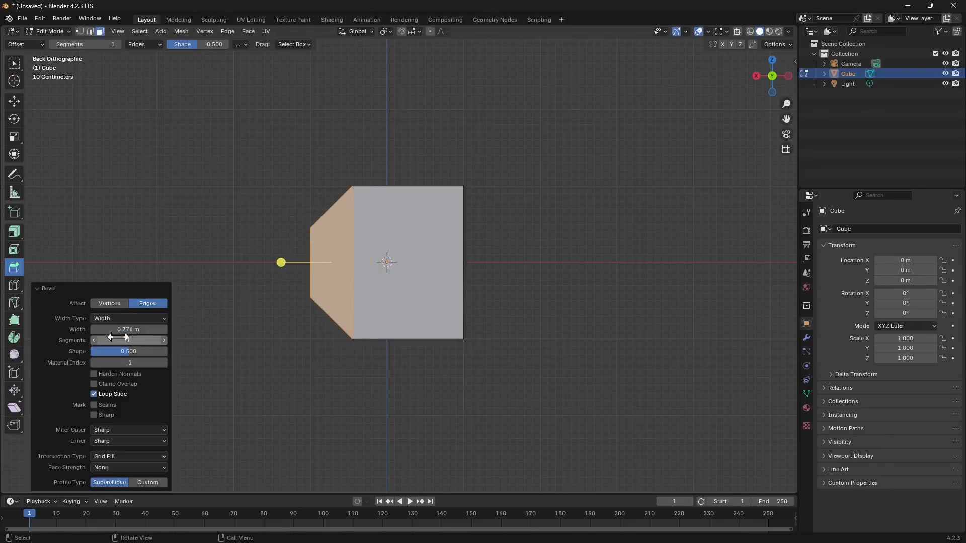
left_click(120, 317)
left_click(117, 348)
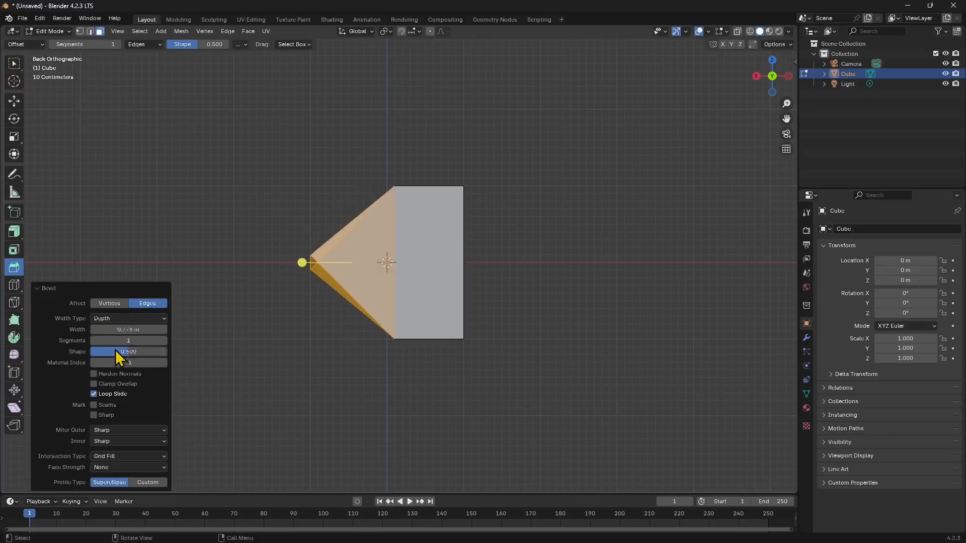
left_click_drag(151, 329, 116, 330)
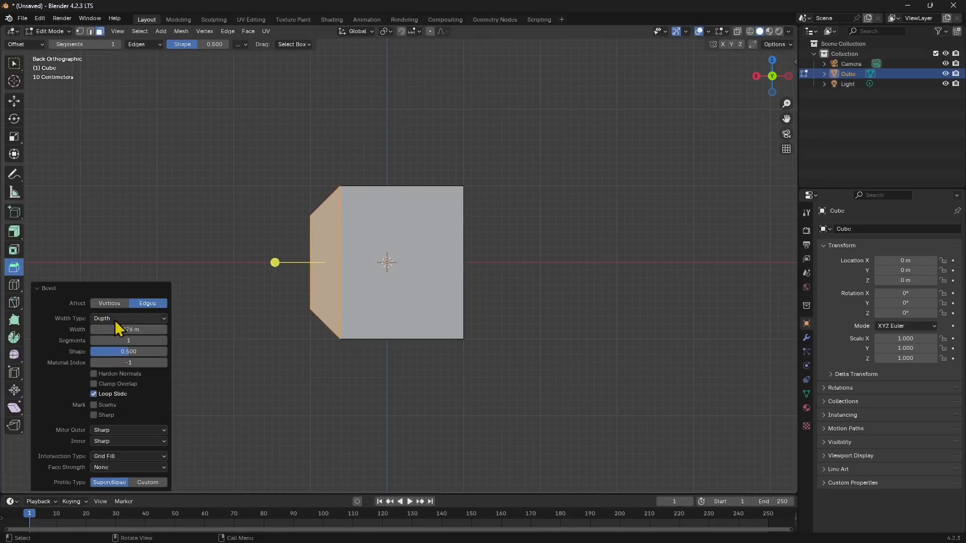
Try the Percent width type with a width of about 28%
left_click(115, 320)
left_click(114, 362)
mouse_move(126, 330)
left_mouse_down()
mouse_move(153, 330)
mouse_move(121, 330)
mouse_move(141, 330)
mouse_move(123, 330)
mouse_move(132, 330)
left_mouse_up()
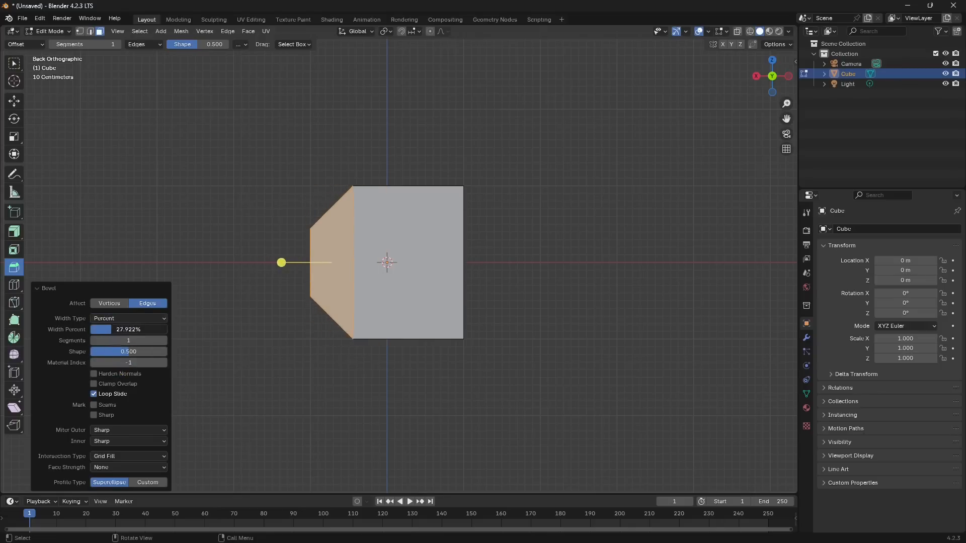
Set the bevel's width type to Absolute and its width to 0.626 m
left_click(114, 319)
left_click(113, 375)
mouse_move(129, 329)
left_mouse_down()
mouse_move(153, 330)
mouse_move(122, 333)
left_mouse_up()
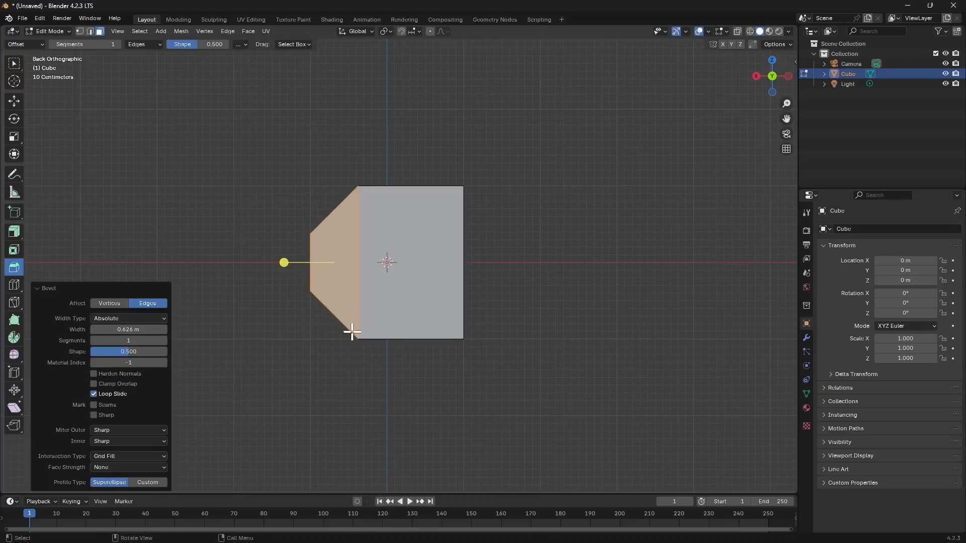
Increase the bevel's segments to 22 to round the edges
left_click(162, 342)
left_click(162, 342)
left_click(162, 342)
left_click(162, 342)
left_click(162, 342)
left_click(162, 342)
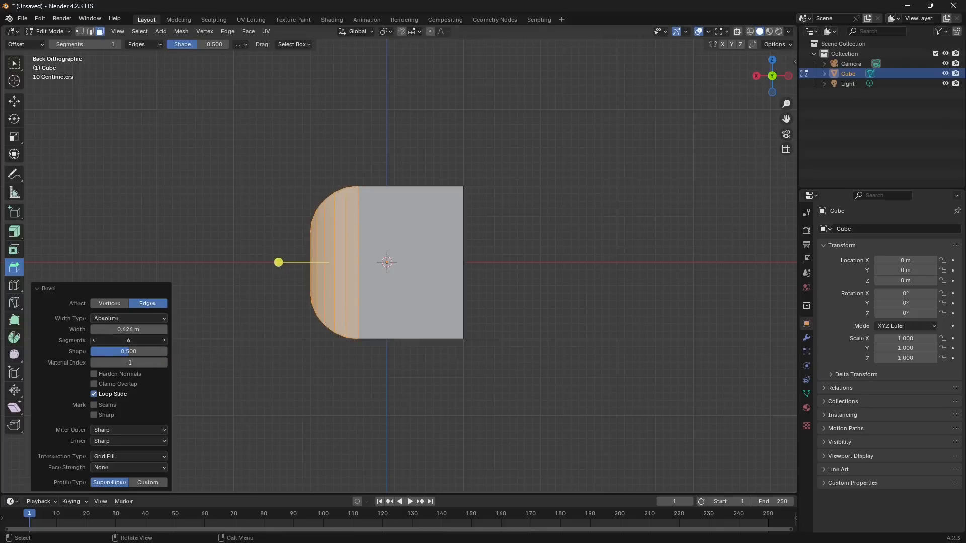
left_click(162, 342)
left_click(162, 342)
left_click(162, 342)
left_click(162, 342)
left_click(162, 342)
left_click(162, 342)
left_click(162, 342)
left_click(162, 342)
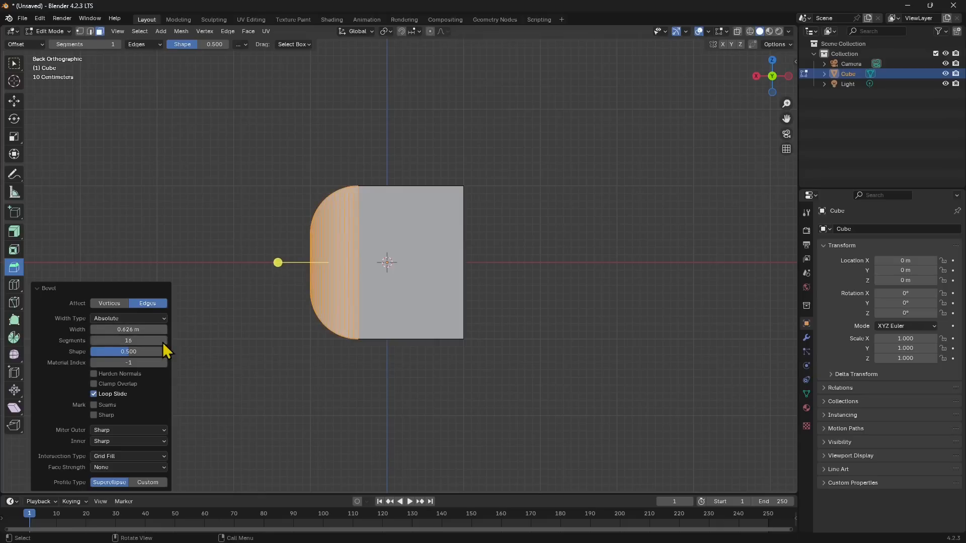
left_click(162, 342)
left_click(162, 342)
left_click(162, 342)
left_click(162, 342)
left_click(162, 342)
left_click(162, 342)
left_click(162, 343)
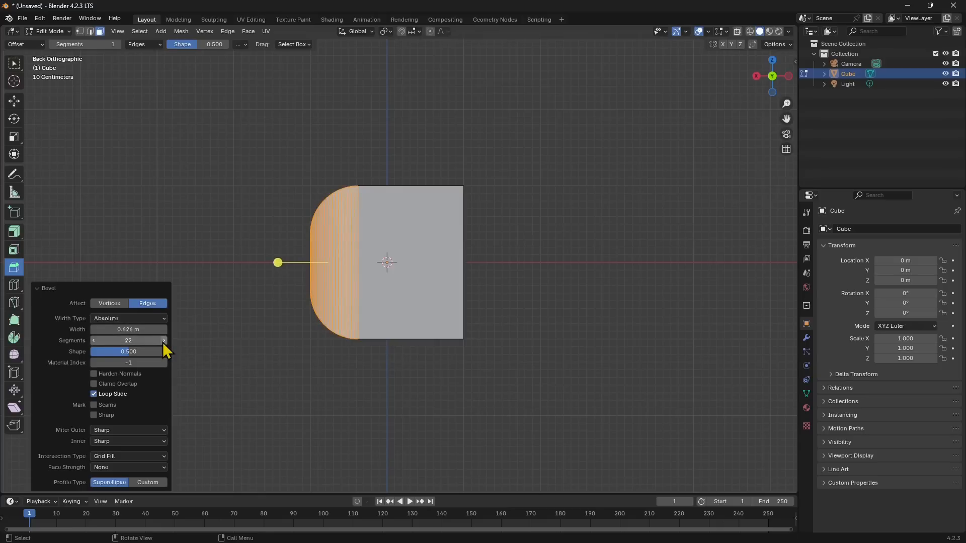
Inspect the rounded bevel from an angle and from the back, and set its shape to 0.370
middle_click_drag(299, 292, 327, 311)
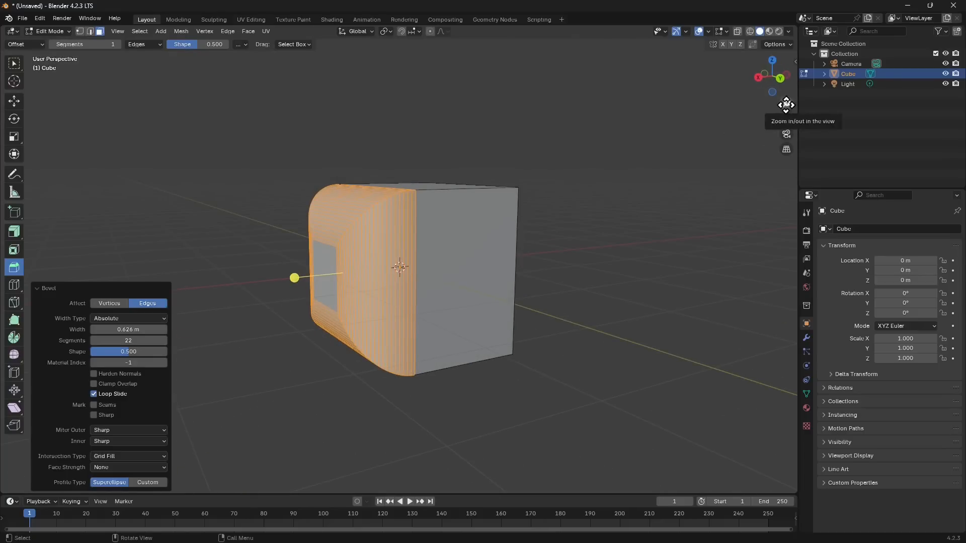
left_click(781, 80)
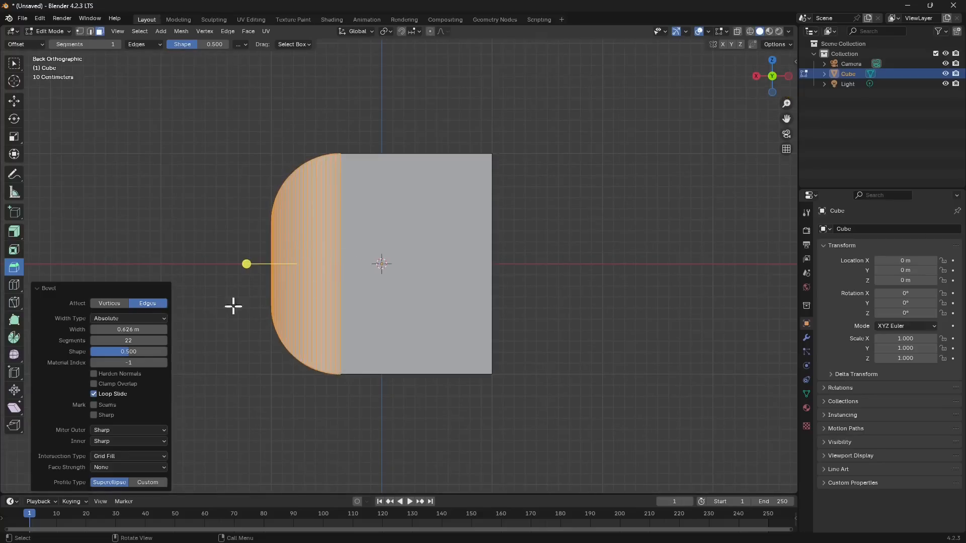
mouse_move(125, 352)
left_mouse_down()
mouse_move(93, 352)
mouse_move(159, 352)
mouse_move(96, 352)
mouse_move(145, 352)
mouse_move(98, 352)
mouse_move(131, 353)
mouse_move(115, 352)
left_mouse_up()
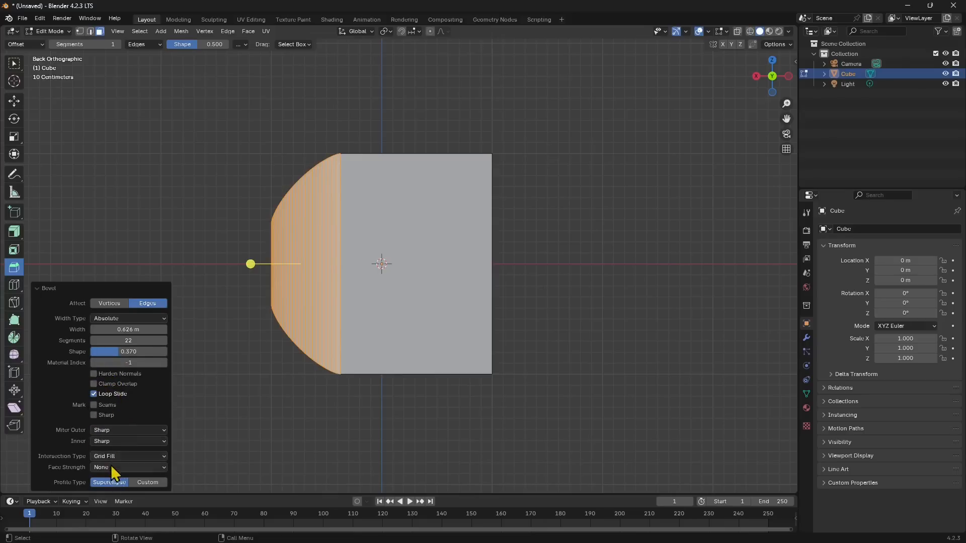
Switch the bevel's profile type to Custom and try the Support Loops and Cornice Molding presets
left_click(146, 482)
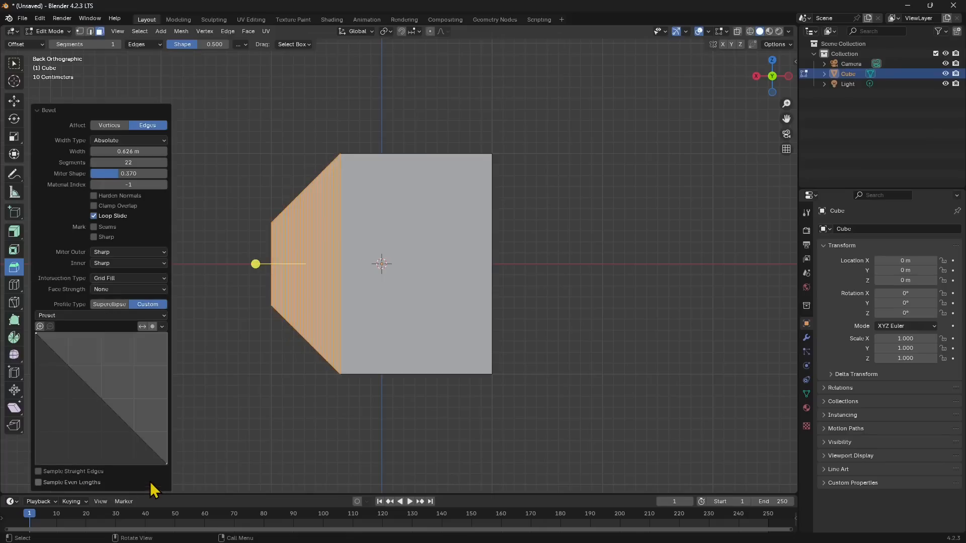
left_click(57, 316)
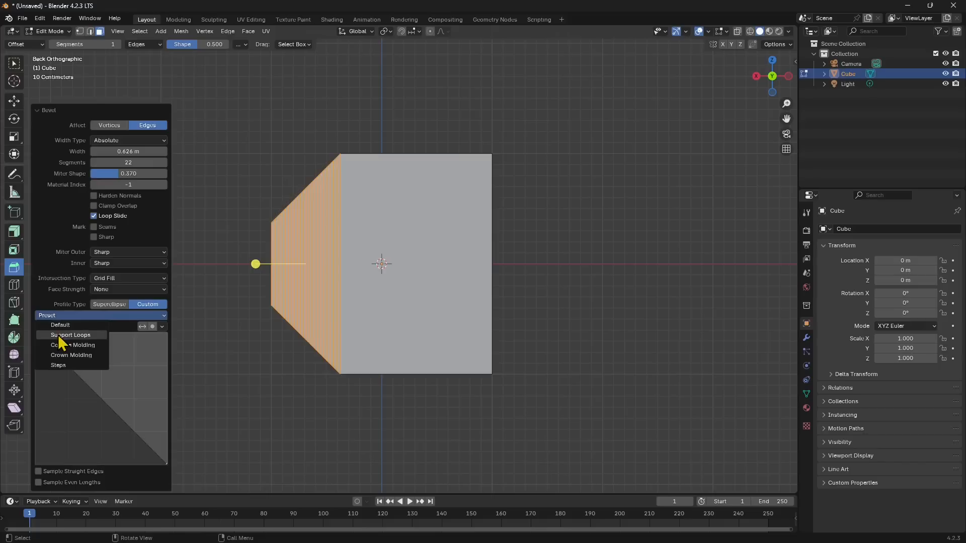
left_click(58, 335)
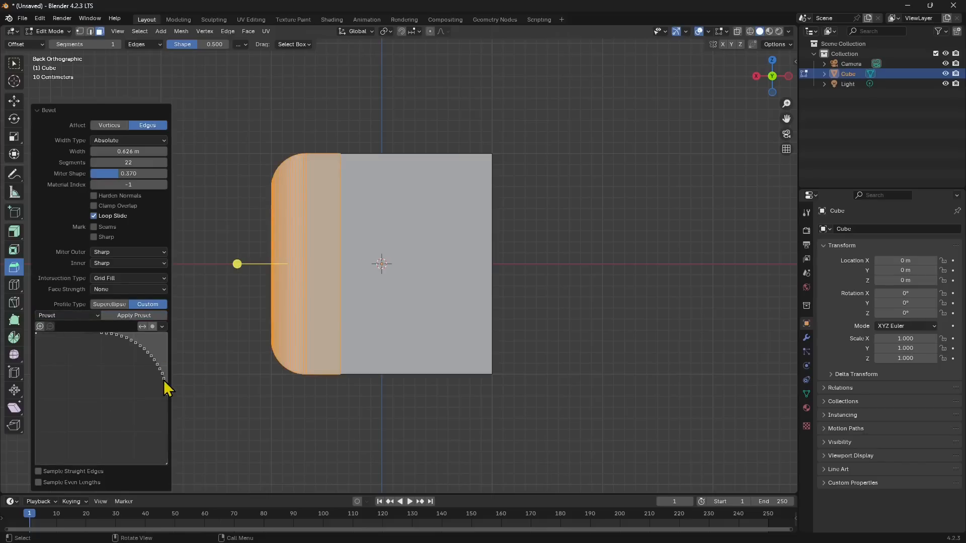
left_click(78, 316)
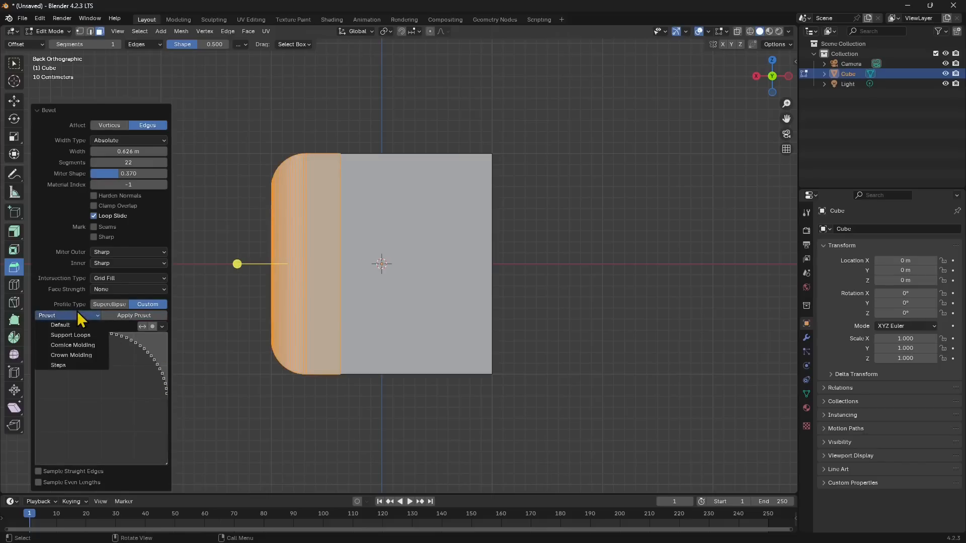
left_click(73, 344)
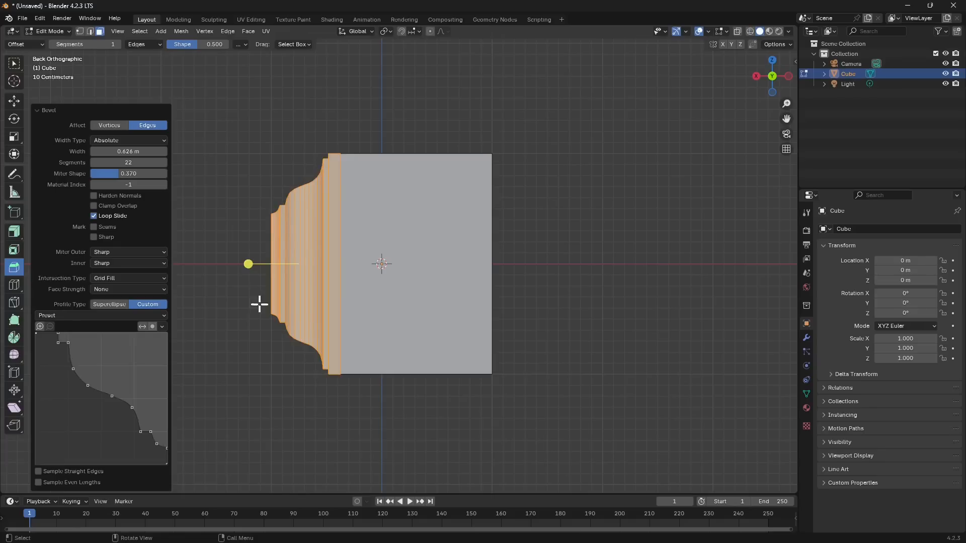
Try the Crown Molding, Steps, Default and Support Loops profile presets in turn
left_click(74, 316)
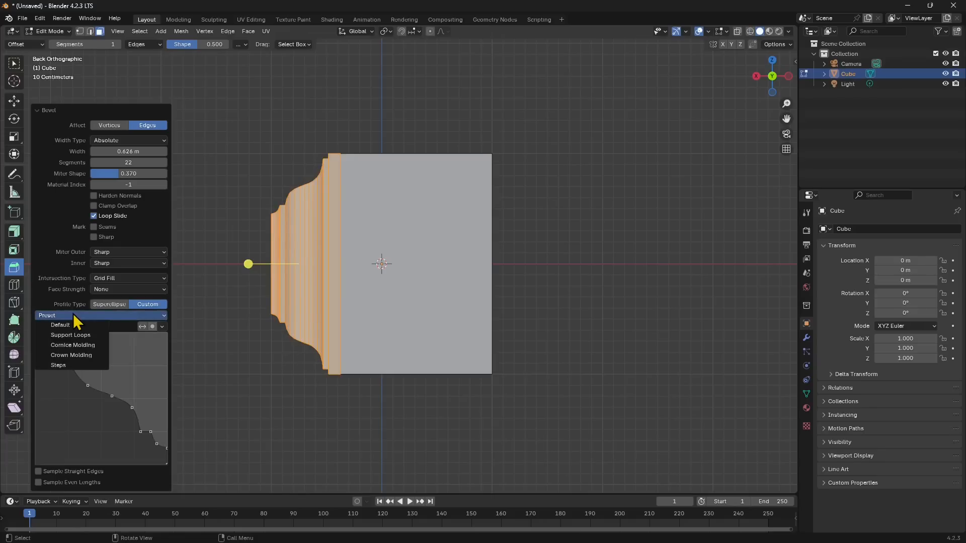
left_click(69, 356)
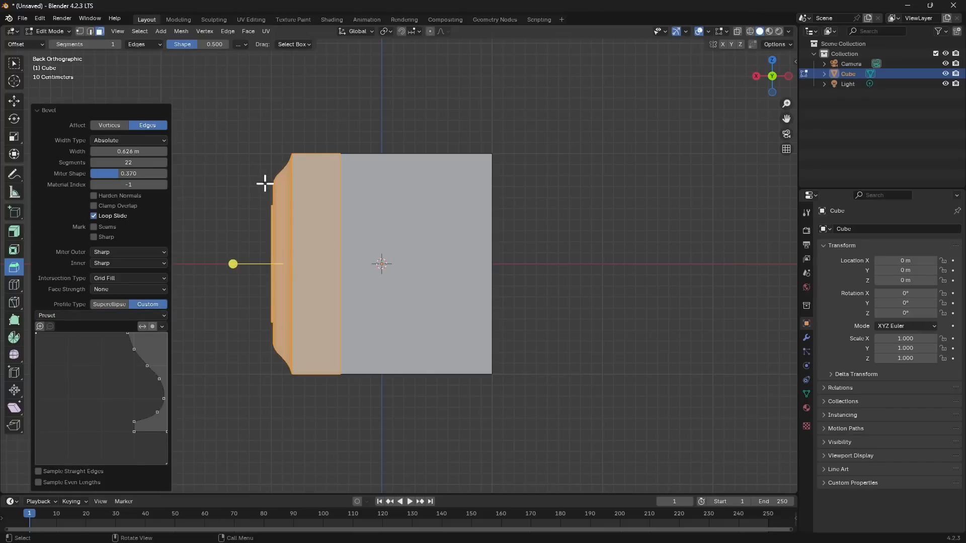
left_click(111, 316)
left_click(77, 366)
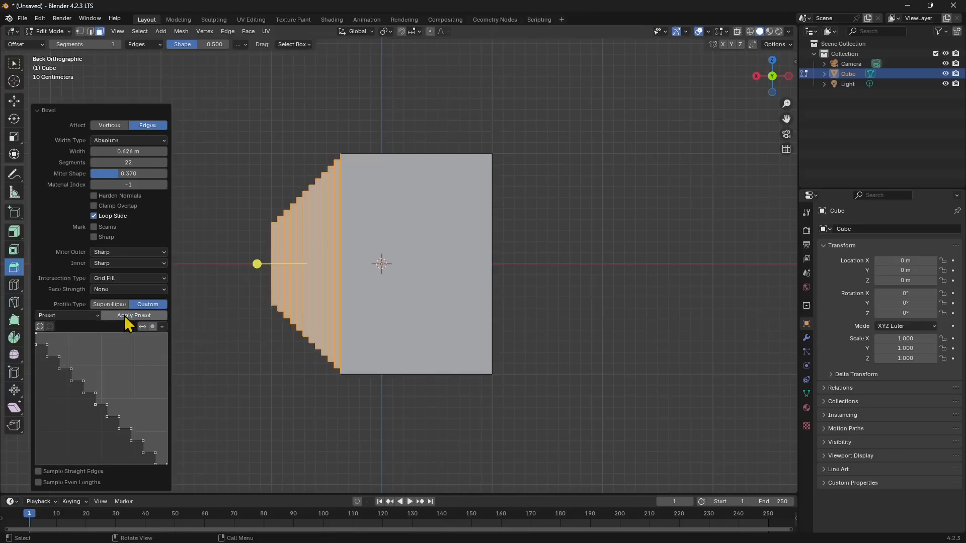
left_click(82, 319)
left_click(82, 325)
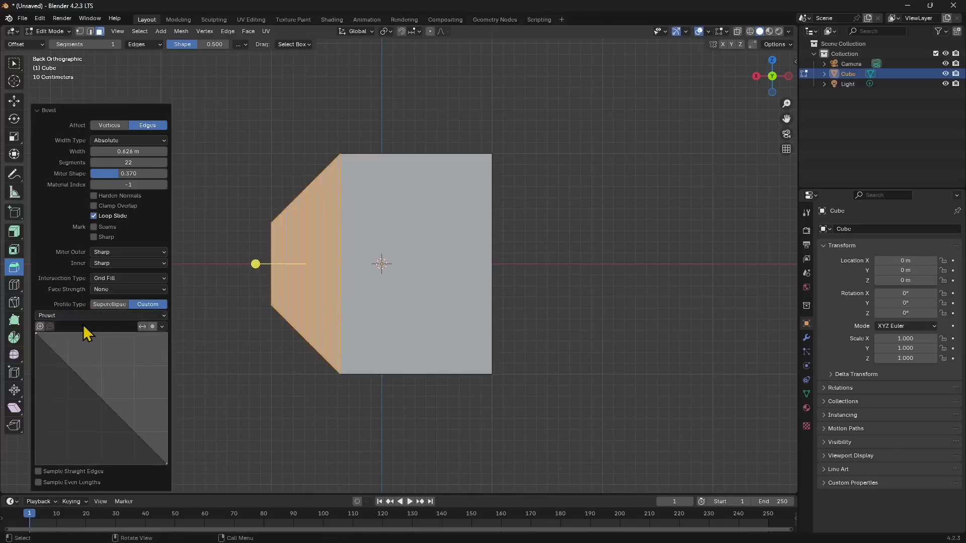
left_click(102, 316)
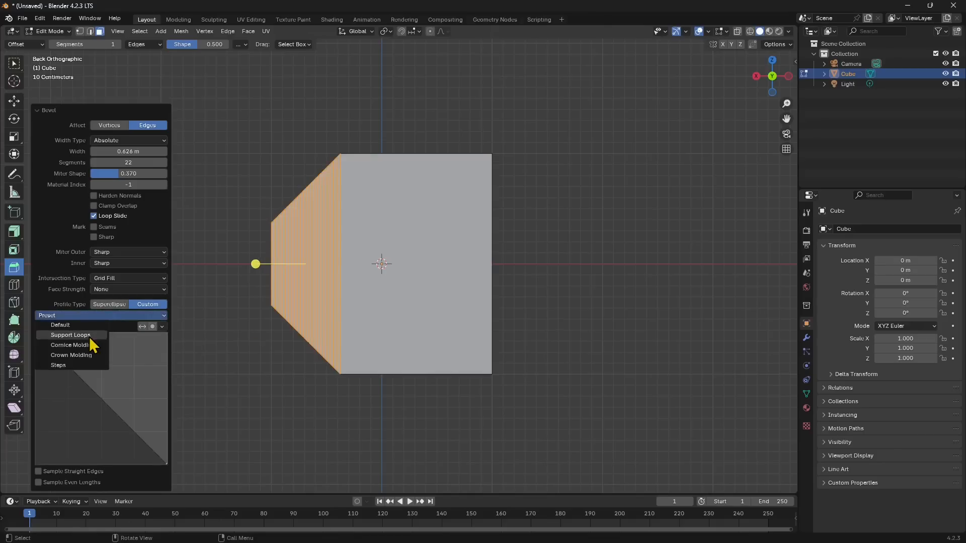
left_click(76, 335)
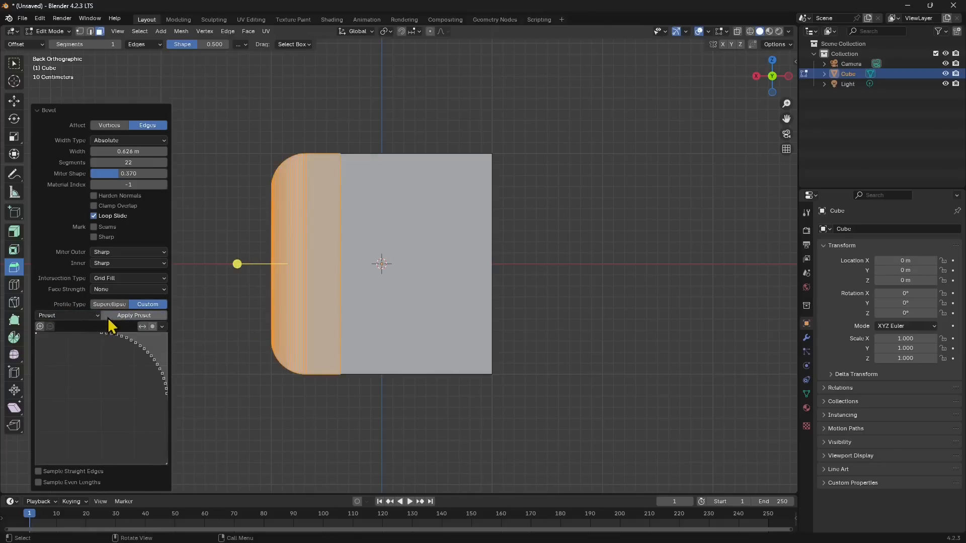
Apply the Cornice Molding preset and reshape its curve, moving the upper-middle points to about 0.43, 0.77 and 0.57, 0.66 and adjusting the lower points
left_click(85, 317)
left_click(81, 345)
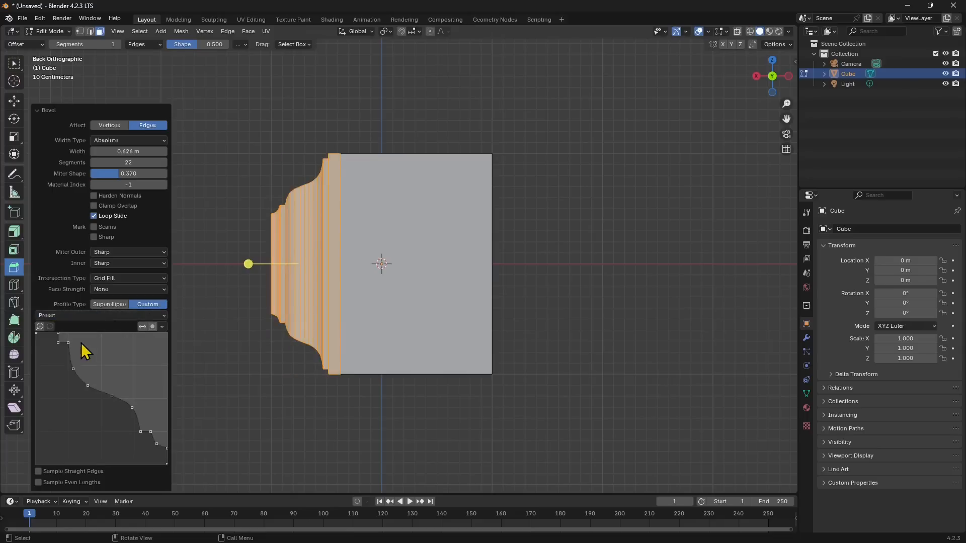
left_click(71, 368)
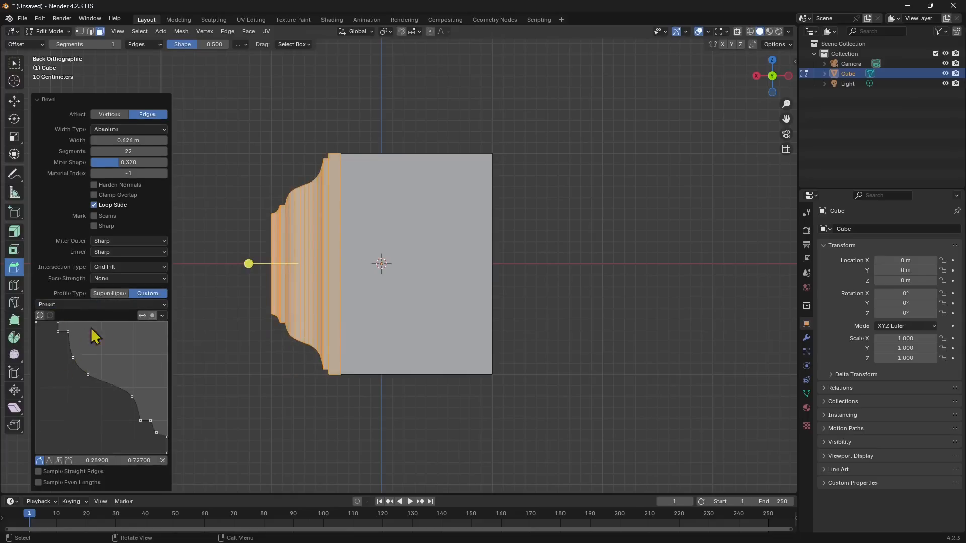
left_click_drag(73, 358, 91, 353)
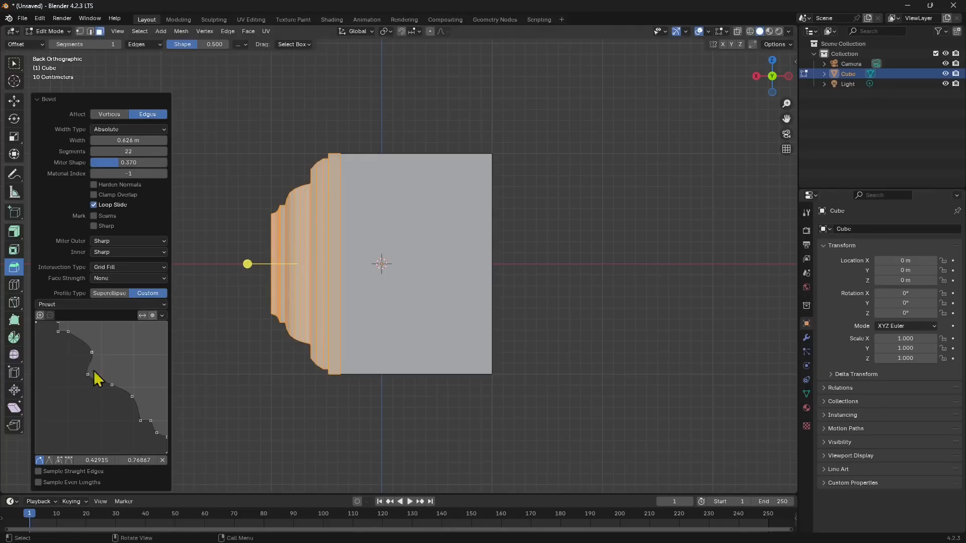
left_click_drag(88, 374, 100, 357)
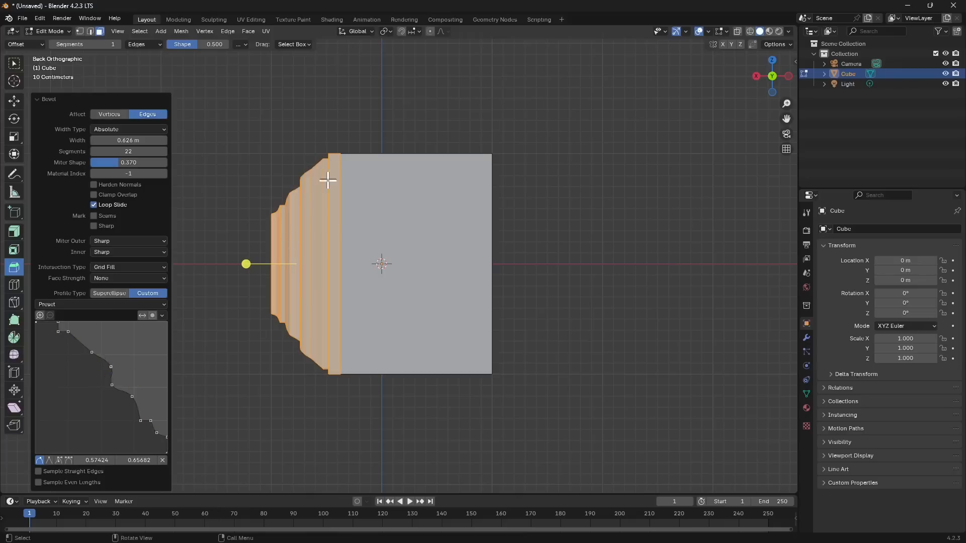
left_click_drag(131, 397, 142, 425)
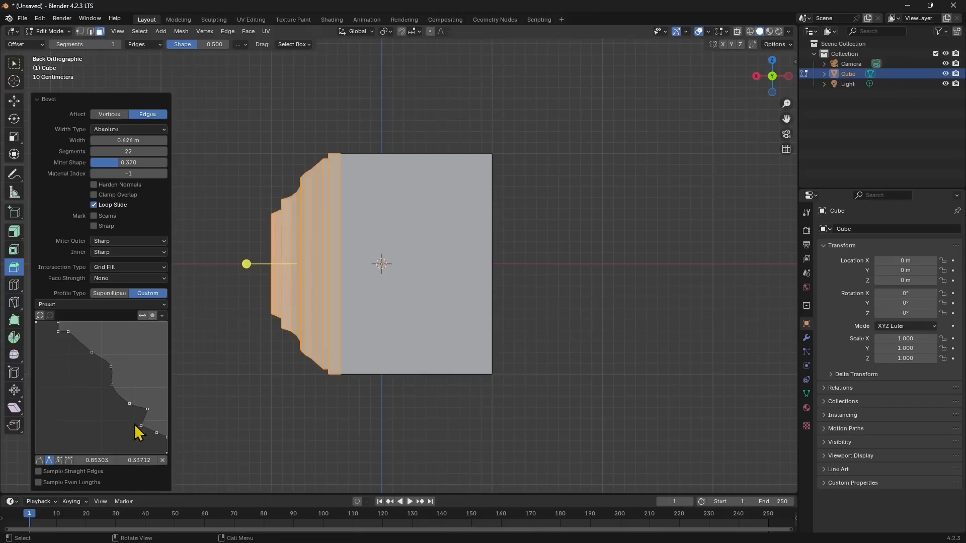
Merge the profile curve's middle points into one vector-handle corner point at 0.553, 0.785
left_click_drag(141, 409, 93, 360)
left_click(112, 379)
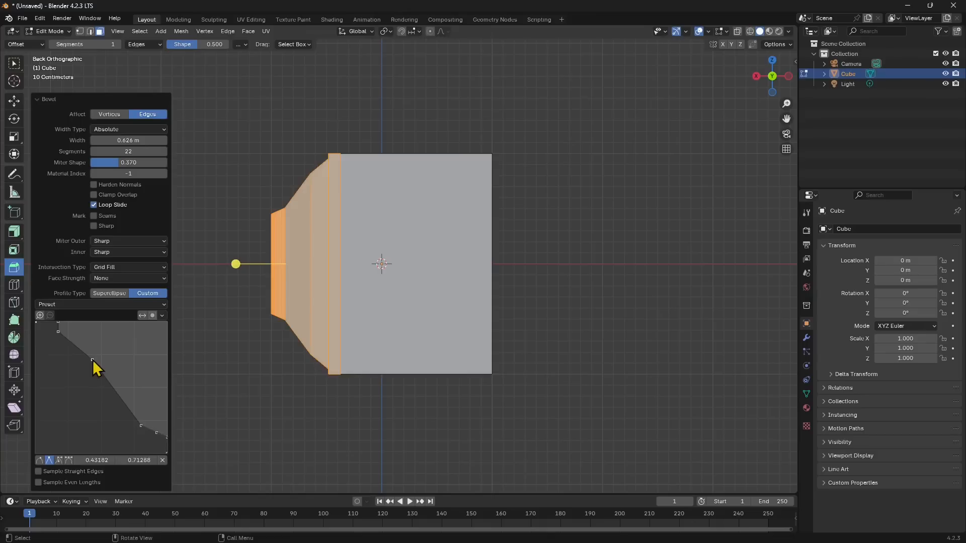
left_click(39, 460)
left_click(49, 460)
left_click_drag(92, 359, 106, 353)
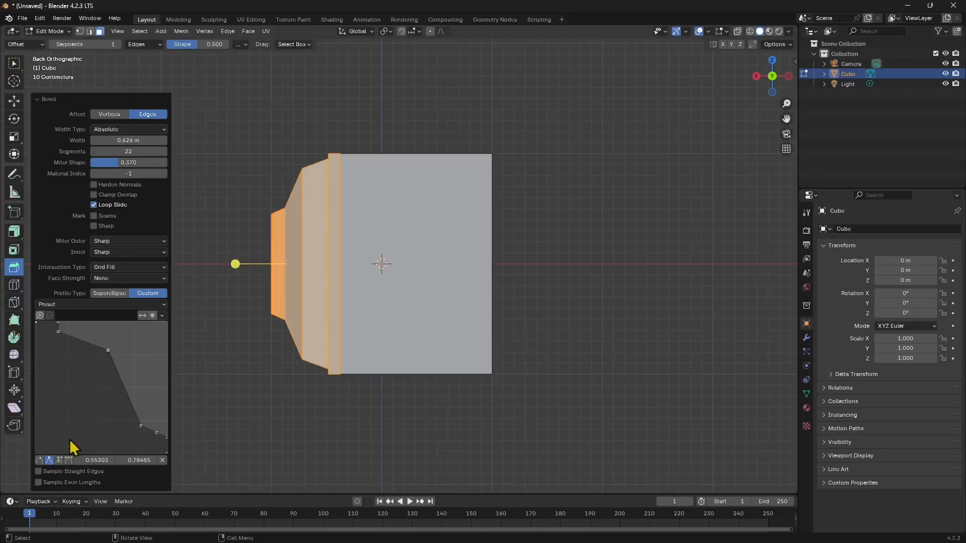
Give the middle corner point free handles and curve the profile inward on both sides, placing its upper handle at about 0.279, 0.782
left_click(58, 460)
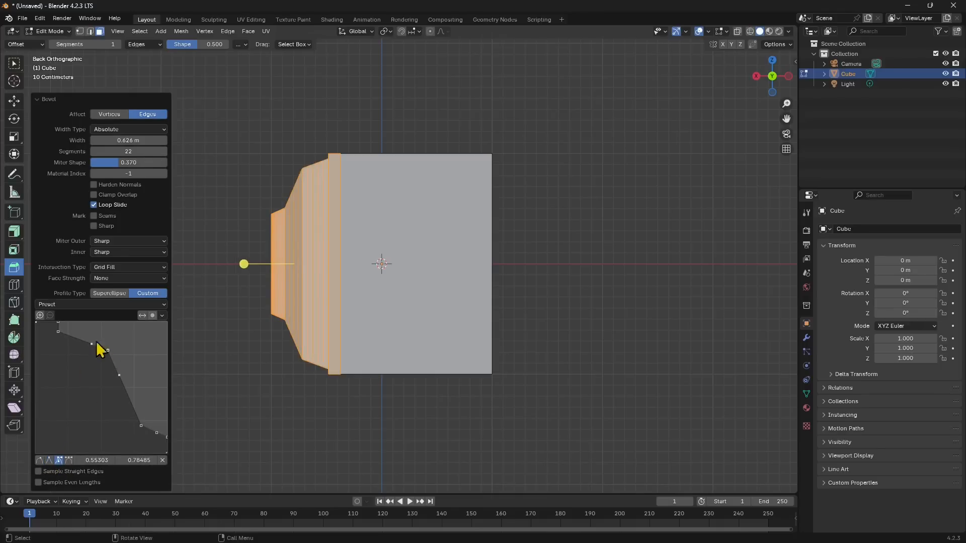
left_click_drag(93, 345, 82, 348)
left_click_drag(120, 377, 78, 391)
left_click_drag(104, 355, 72, 351)
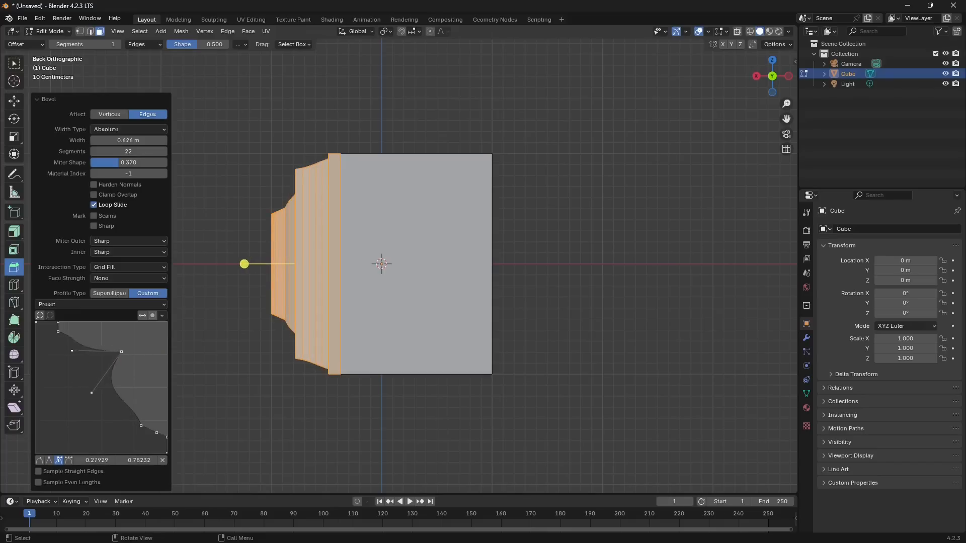
Raise the bevel's segments to 63 to smooth the custom profile
left_click(163, 152)
left_click(163, 152)
left_click(163, 152)
left_click(163, 152)
left_click(164, 152)
left_click(163, 152)
left_click(163, 153)
left_click(162, 153)
left_click_drag(132, 153, 149, 153)
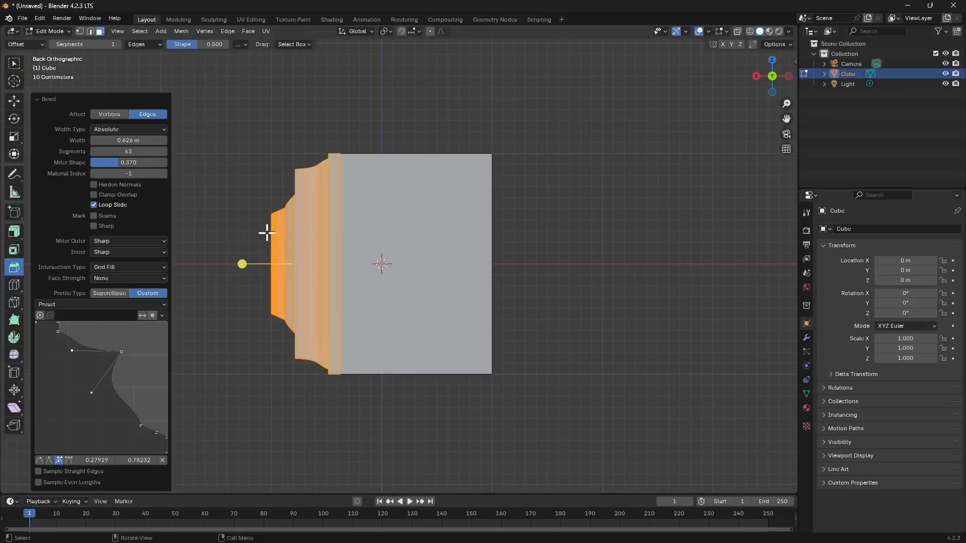
Change the profile's middle point to aligned handles and round the curve outward, placing its lower handle at about 0.773, 0.624
left_click(69, 461)
left_click_drag(90, 393, 136, 372)
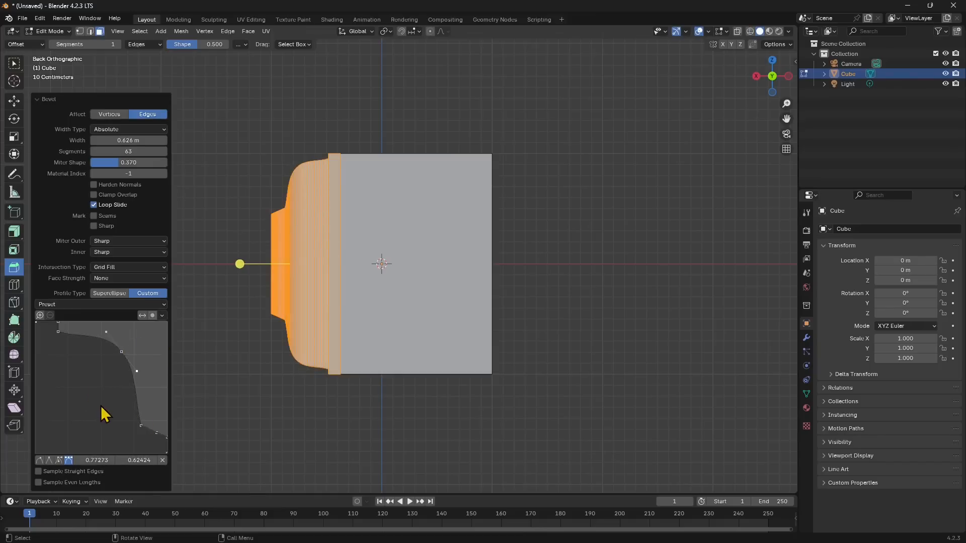
middle_click_drag(263, 344, 328, 273)
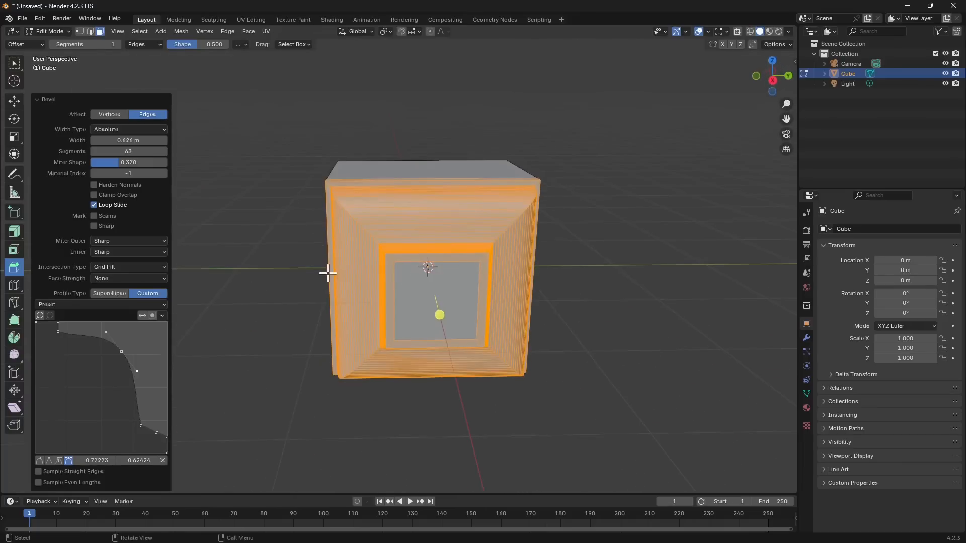
Open the recent file pictureframes.blend without saving the current cube scene
left_click(22, 18)
mouse_move(71, 74)
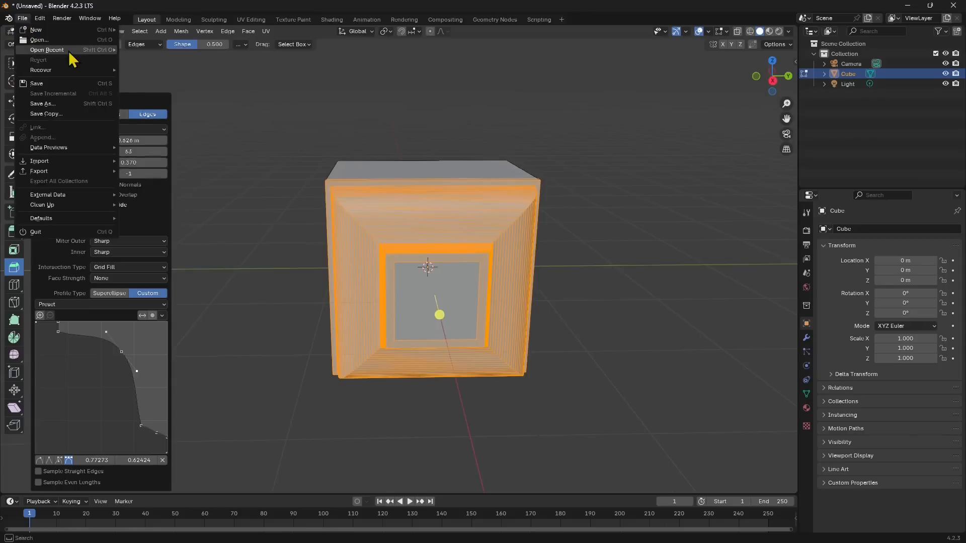
mouse_move(71, 51)
left_click(171, 69)
left_click(502, 295)
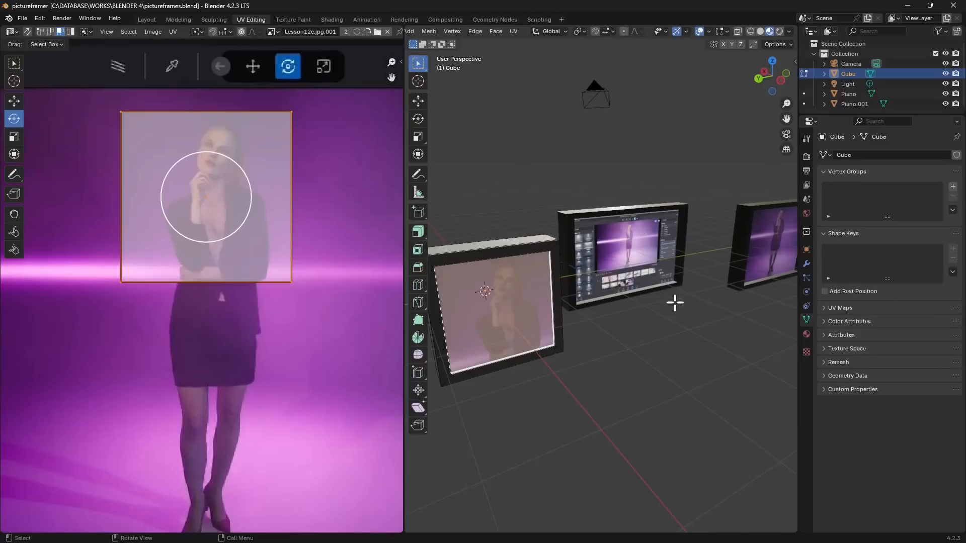
Switch to the Layout workspace and show the picture frames in Material Preview shading
scroll(564, 256, "down", 2)
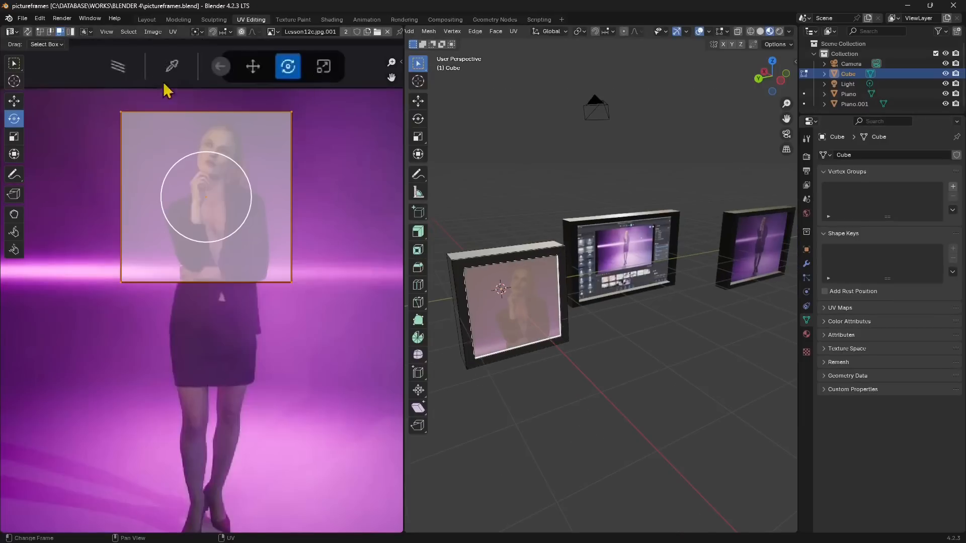
left_click(147, 19)
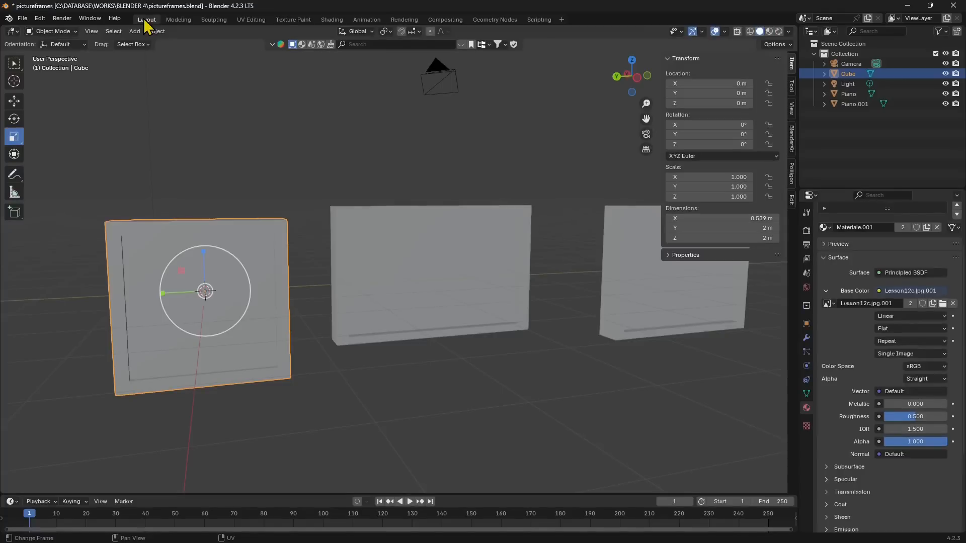
left_click(769, 31)
Select the end picture frame showing the full-length figure (Piano.001) and enter Edit Mode
middle_click_drag(338, 438, 244, 335)
middle_click_drag(179, 275, 67, 107)
scroll(553, 229, "down", 1)
middle_click_drag(530, 243, 312, 312, "shift")
middle_click_drag(567, 345, 367, 265, "shift")
left_click(440, 173)
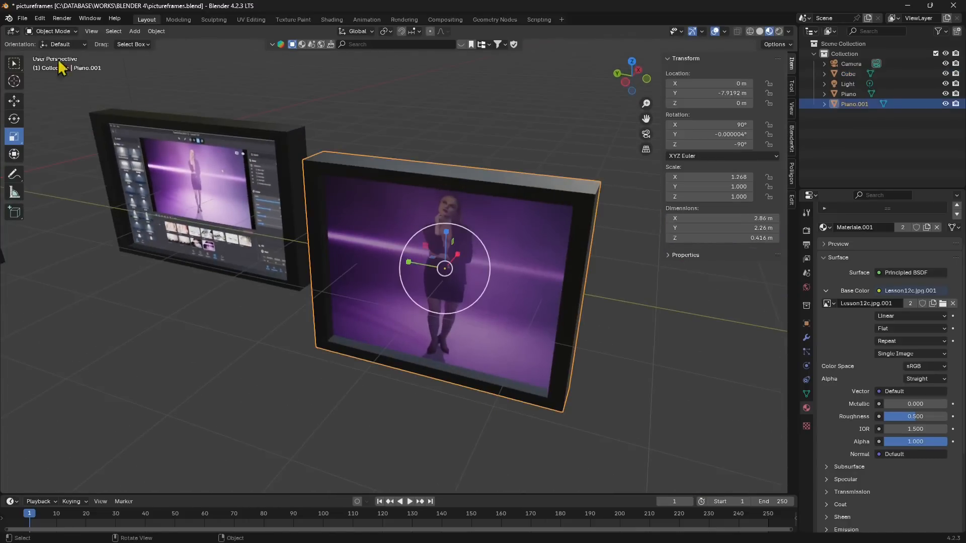
left_click(50, 31)
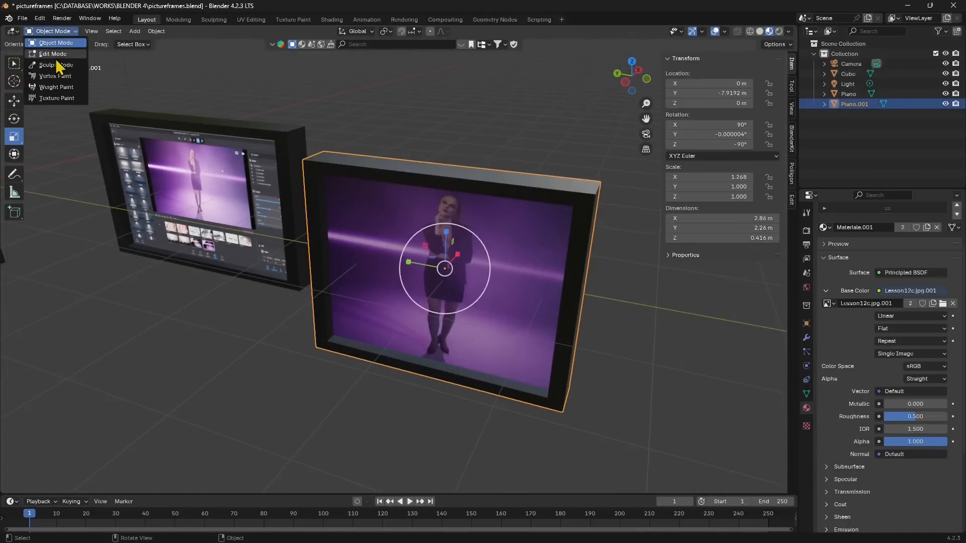
left_click(53, 54)
Select all four outer and all four inner front edges of the picture frame
key("a")
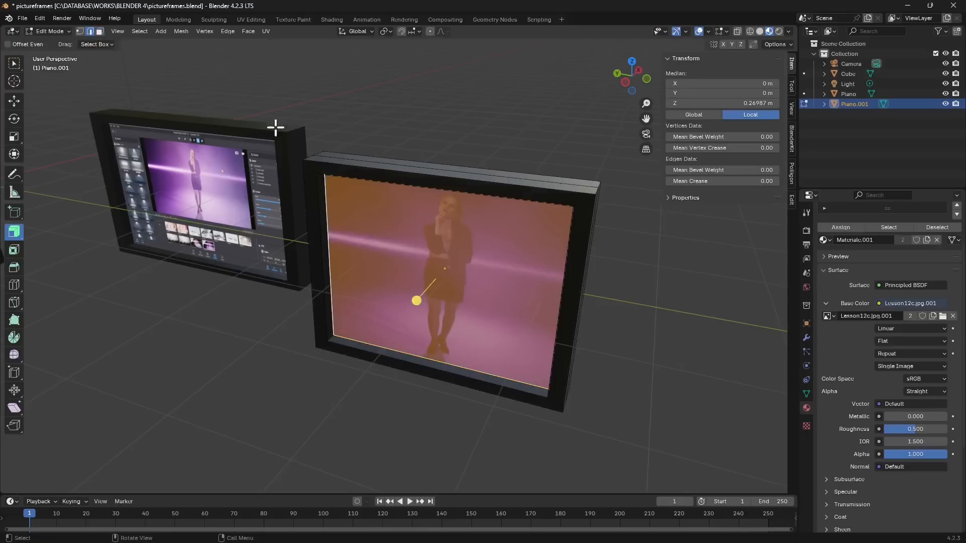
left_click(324, 164)
middle_click_drag(324, 164, 380, 198)
left_click(372, 209, "shift")
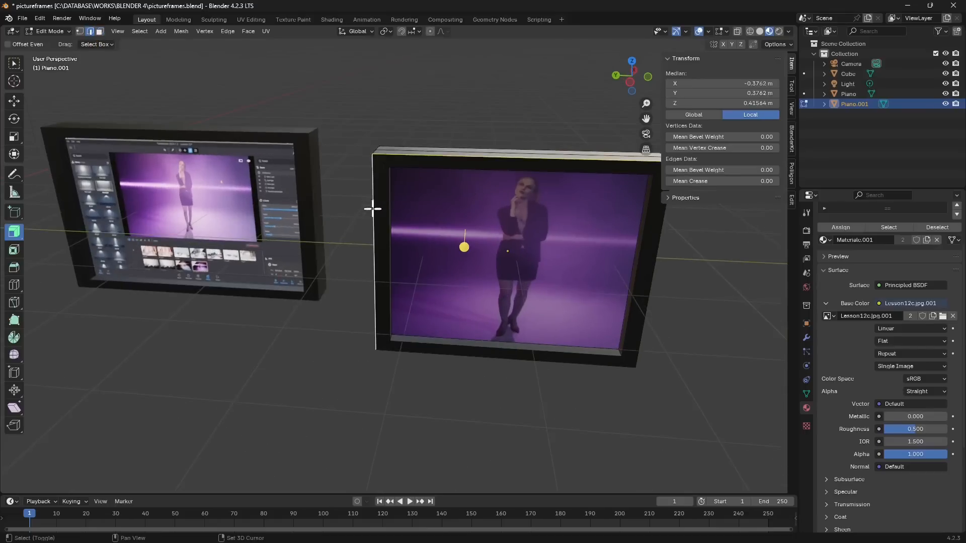
middle_click_drag(468, 358, 478, 270)
left_click(481, 272, "shift")
left_click(472, 199, "shift")
left_click(470, 206, "shift")
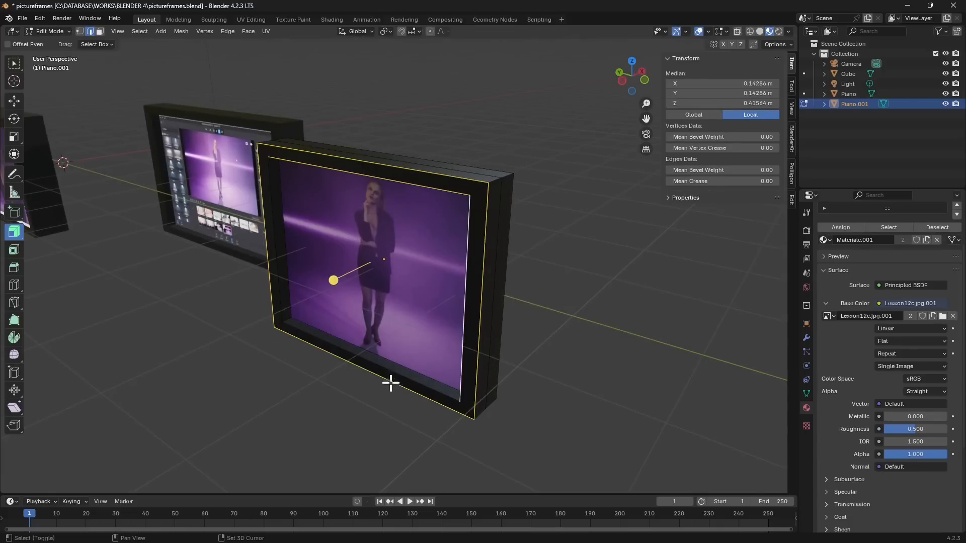
left_click(399, 372, "shift")
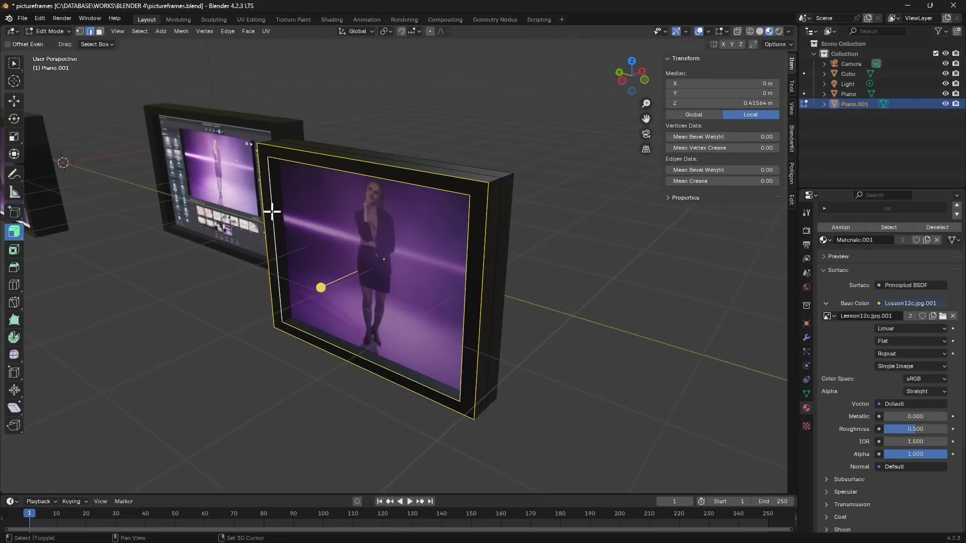
key("alt+s")
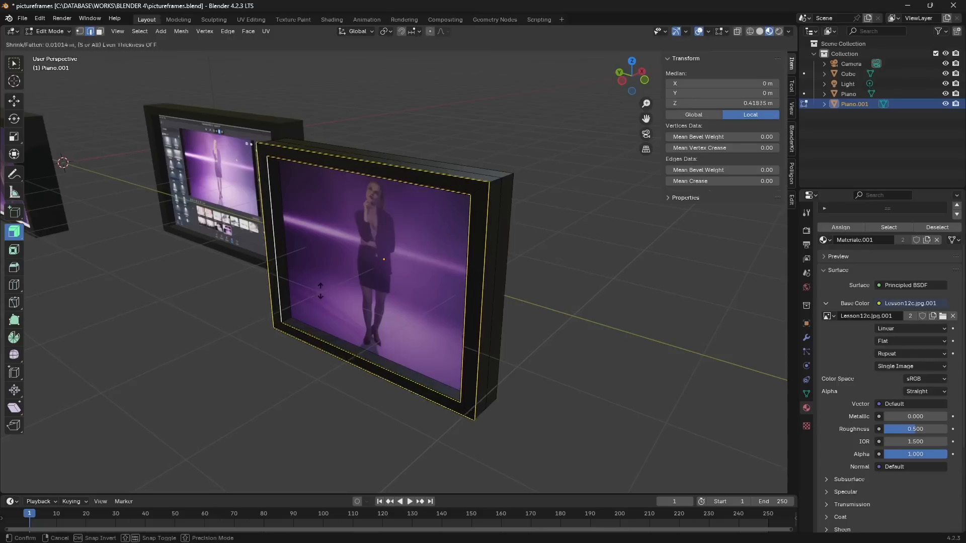
left_click_drag(312, 296, 301, 299)
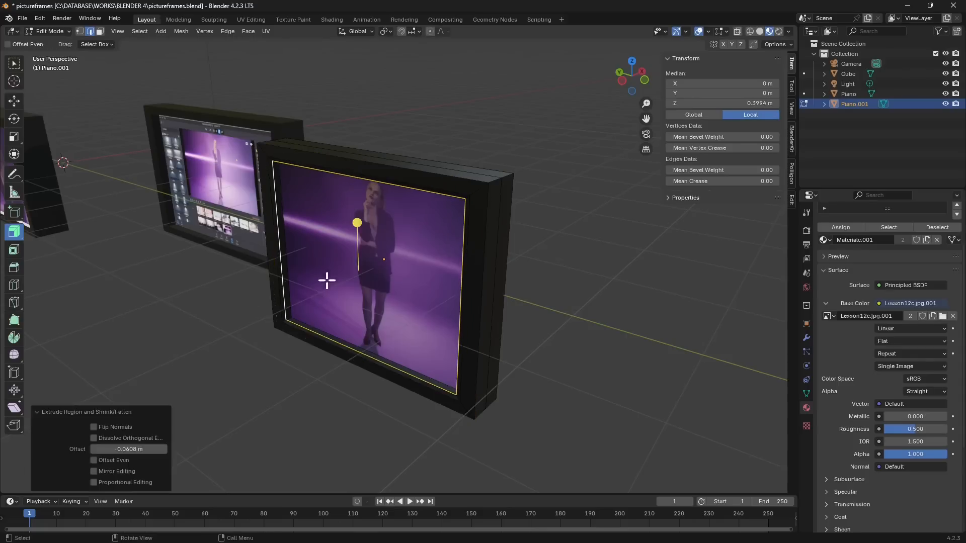
key("ctrl+z")
Try an 8-segment bevel 0.0142 m wide on the frame's outer and inner front edges, and undo it along with the inner edges' selection
left_click(14, 267)
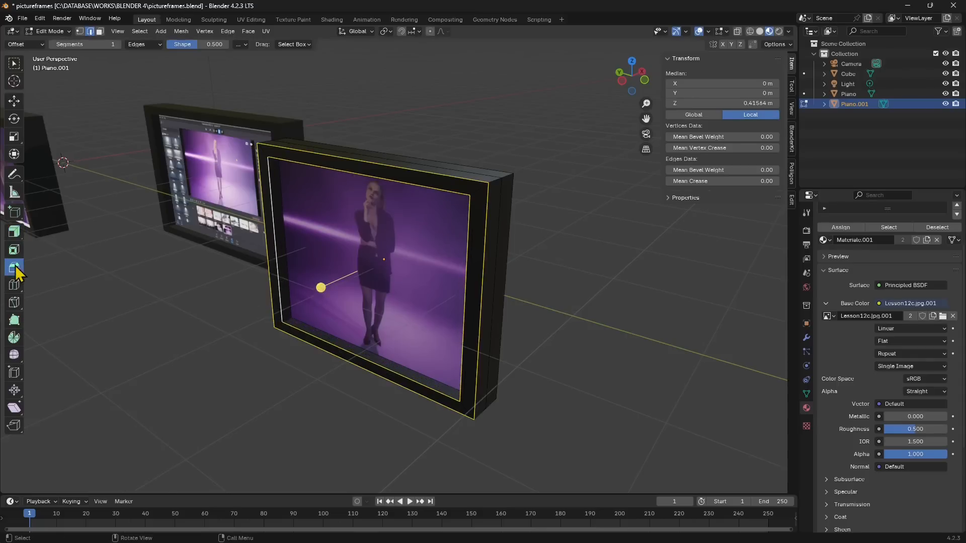
scroll(290, 304, "up", 2)
left_click_drag(301, 292, 296, 301)
mouse_move(295, 300)
middle_mouse_down()
mouse_move(388, 300)
mouse_move(308, 300)
middle_mouse_up()
left_click_drag(133, 344, 161, 345)
middle_click_drag(538, 262, 510, 171)
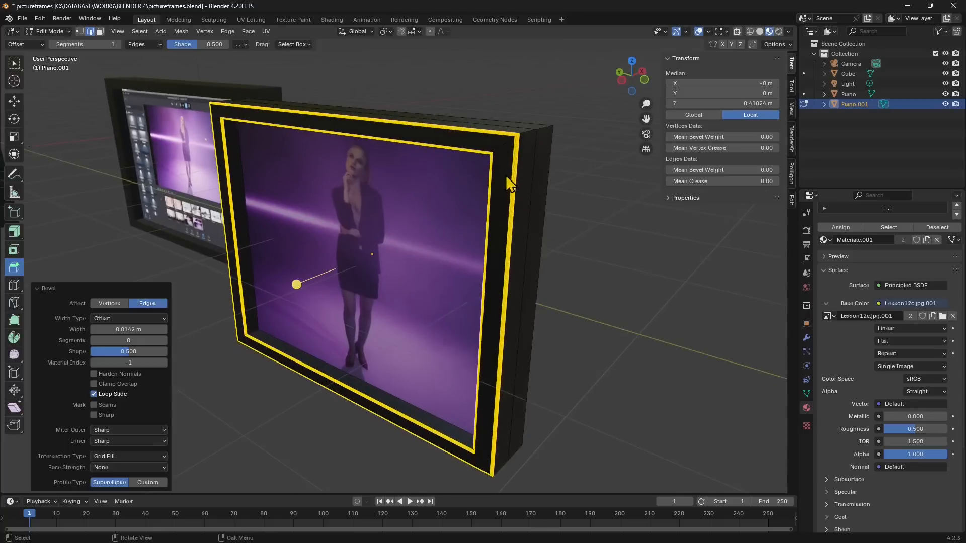
key("ctrl+z")
key("ctrl+z")
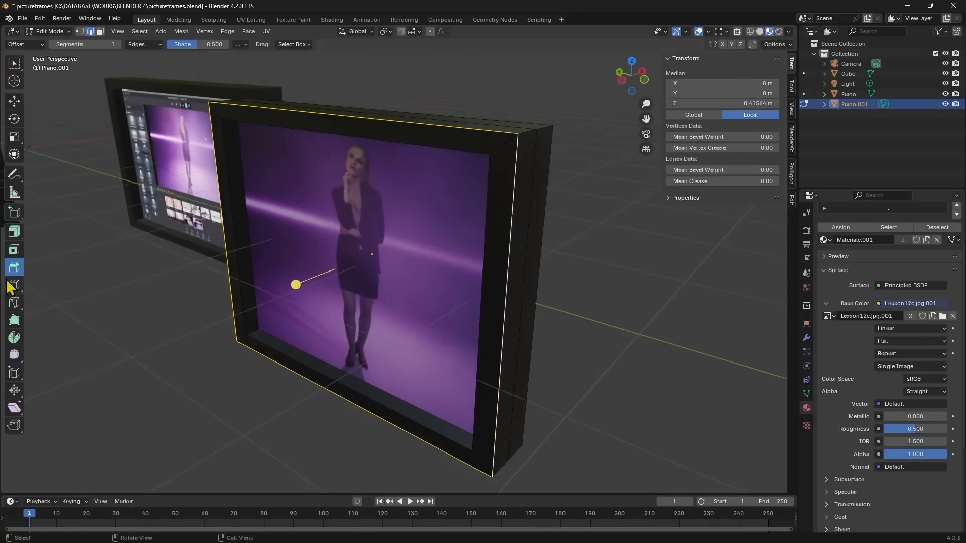
Bevel the frame's outer front edges 0.107 m wide with a wavy custom profile of four added points, the lowest at about 0.780, 0.114
left_click_drag(293, 288, 276, 289)
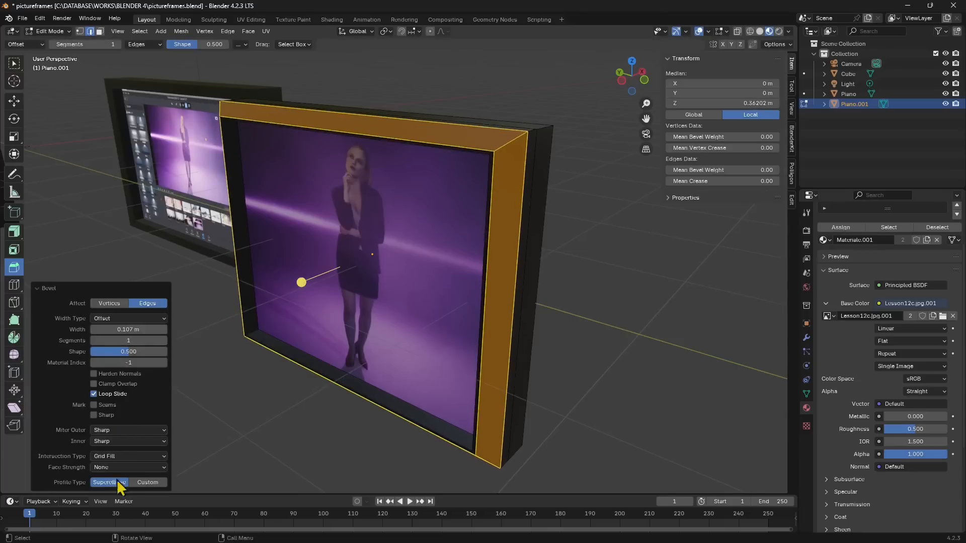
left_click(146, 483)
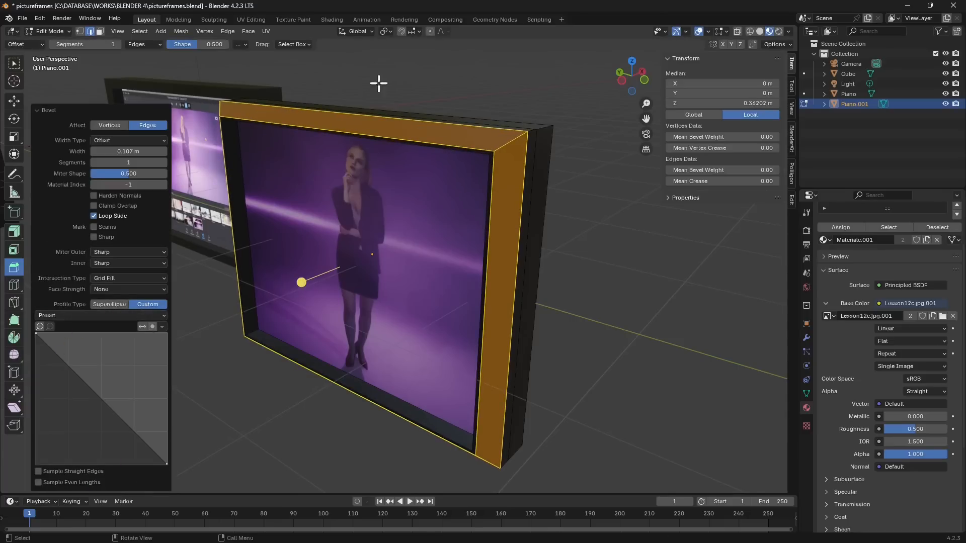
left_click_drag(74, 370, 138, 429)
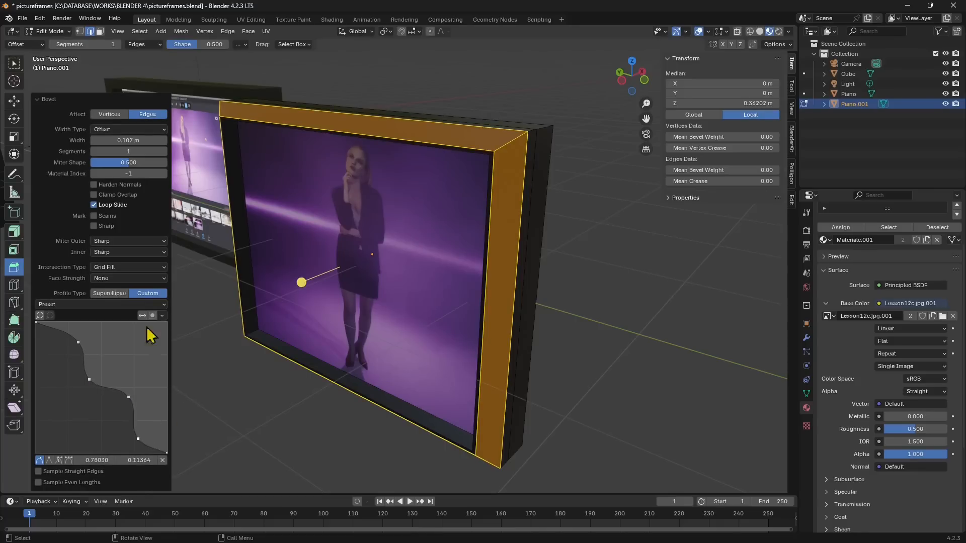
Raise the frame bevel's segments to 40
left_click(164, 151)
left_click(164, 152)
left_click(164, 151)
left_click(163, 152)
left_click(164, 152)
left_click(164, 152)
left_click(164, 152)
left_click(164, 152)
left_click(161, 151)
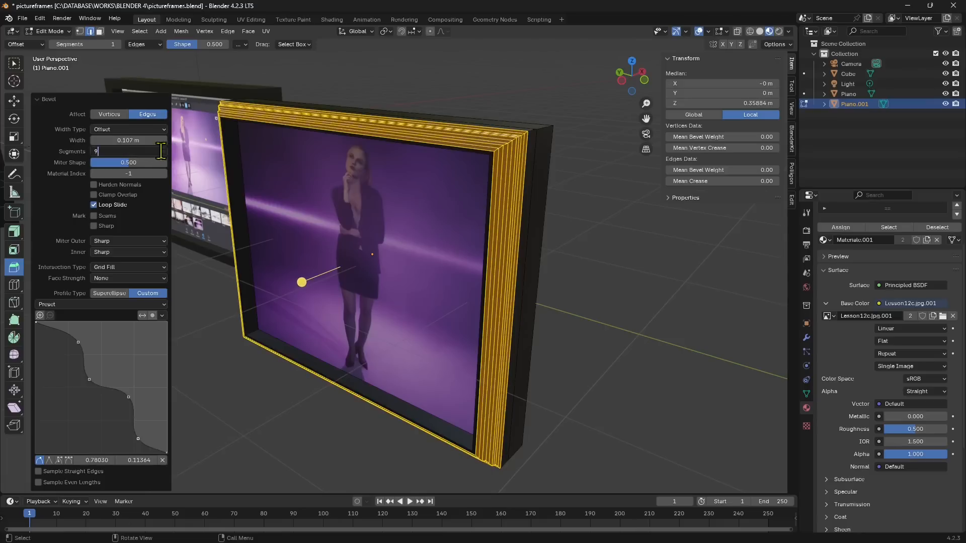
double_click(125, 152)
type("39")
key("Return")
left_click_drag(128, 151, 132, 151)
Move the profile's two upper points to about 0.223, 0.917 and 0.220, 0.731, giving the second a vector handle
middle_click_drag(282, 219, 349, 213)
left_click_drag(99, 387, 82, 348)
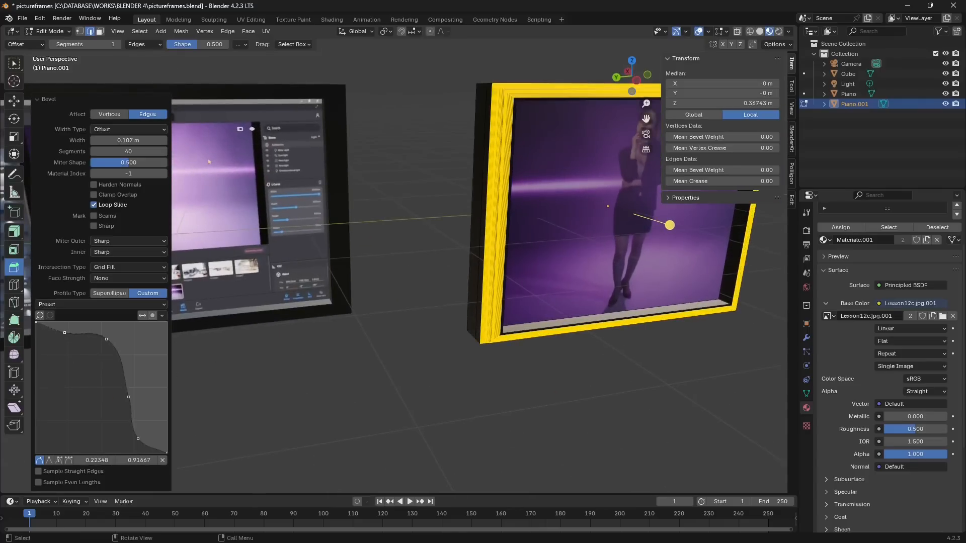
left_click_drag(107, 347, 64, 357)
left_click(50, 461)
Turn on Sample Even Lengths for the bevel profile and return to Object Mode to inspect the frame up close
middle_click_drag(540, 193, 548, 190)
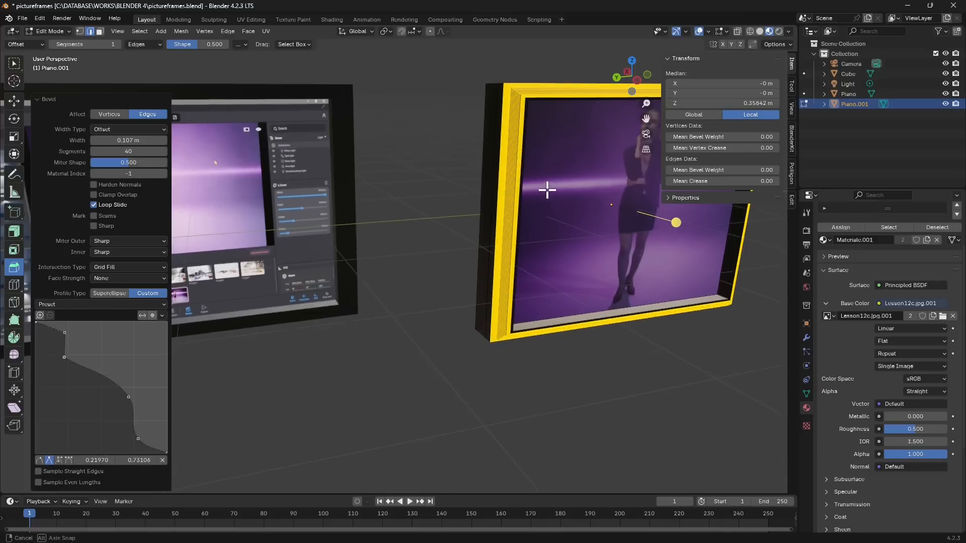
middle_click_drag(582, 226, 250, 384)
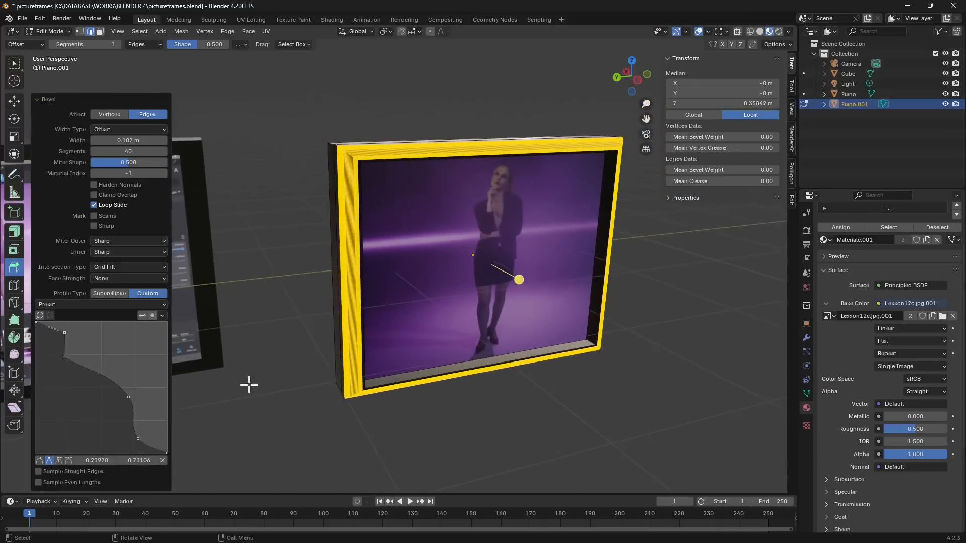
left_click(39, 482)
middle_click_drag(381, 317, 478, 266)
left_click(49, 31)
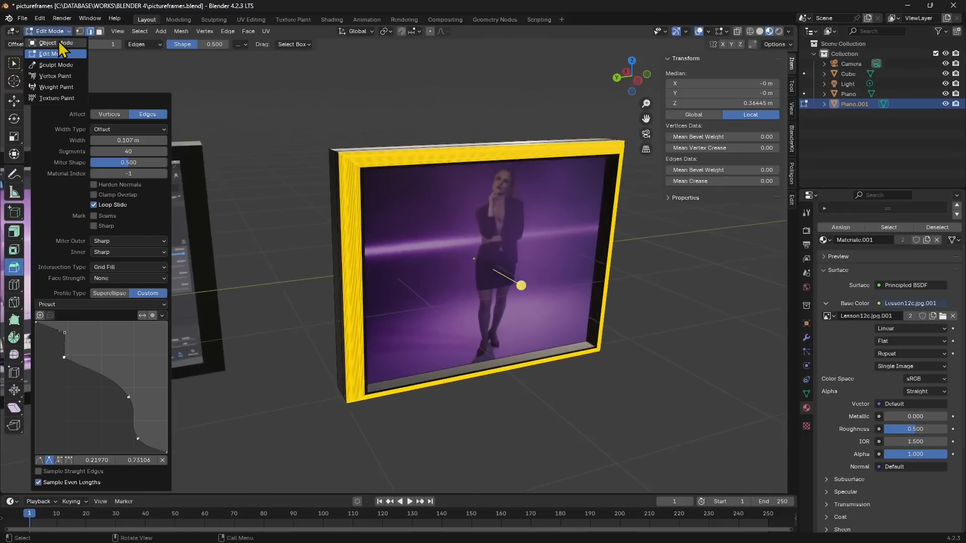
left_click(61, 39)
middle_click_drag(490, 228, 362, 245)
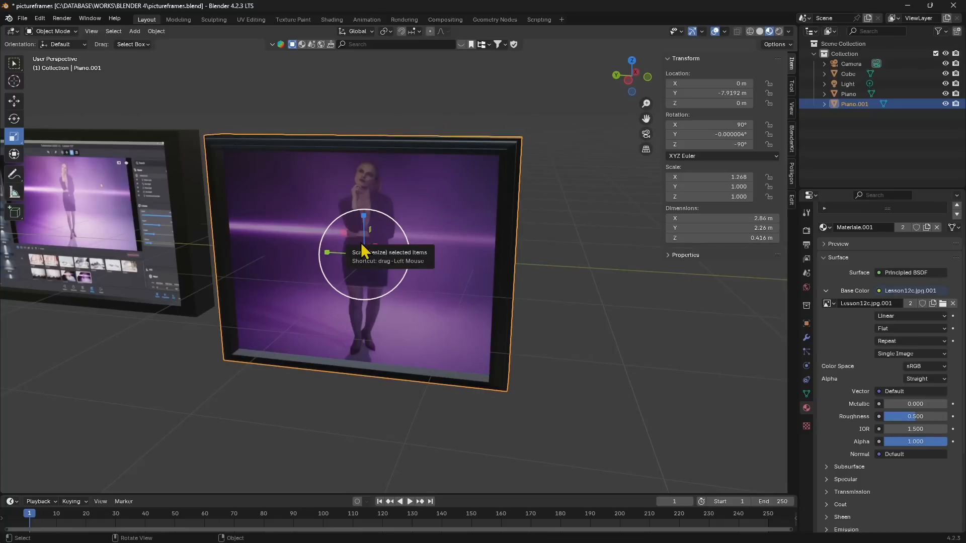
scroll(247, 297, "up", 2)
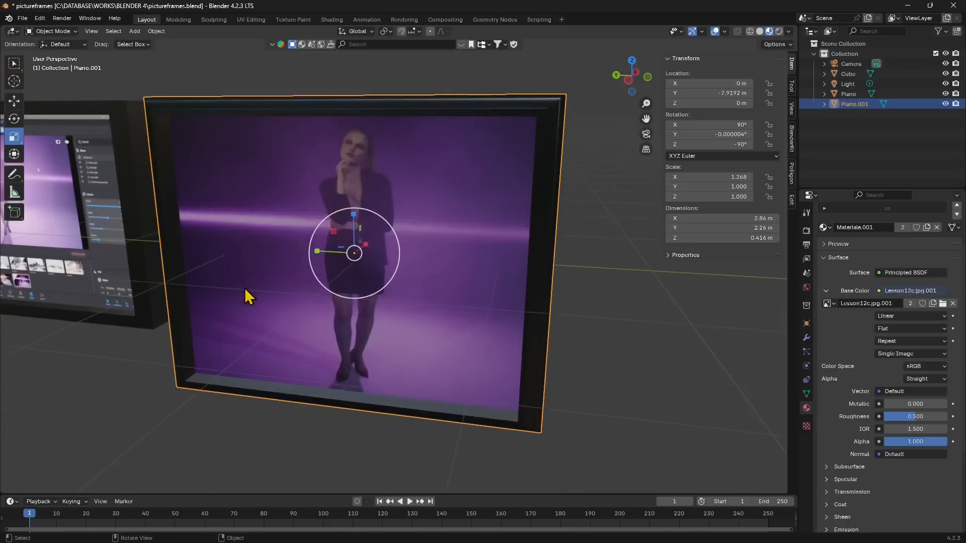